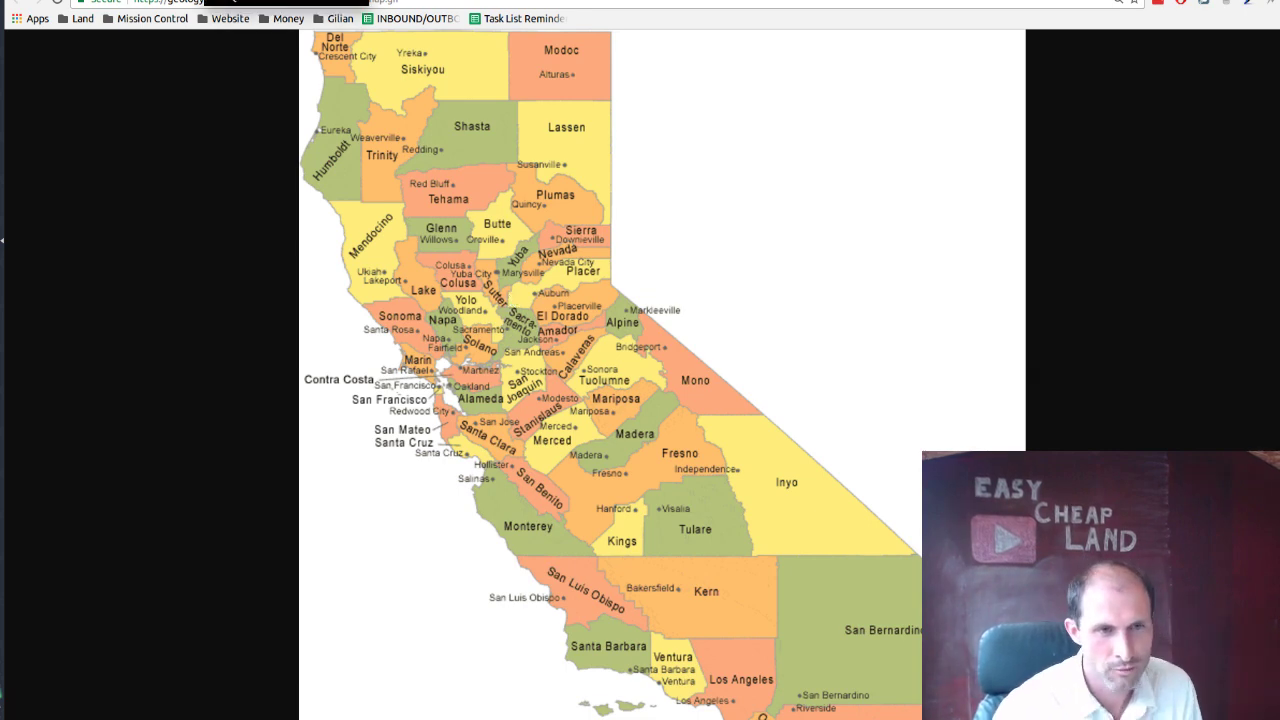
In RealQuest Professional, set the upper limit of the Lot Acreage criterion to 45 for the Shasta County custom search
click(280, 2)
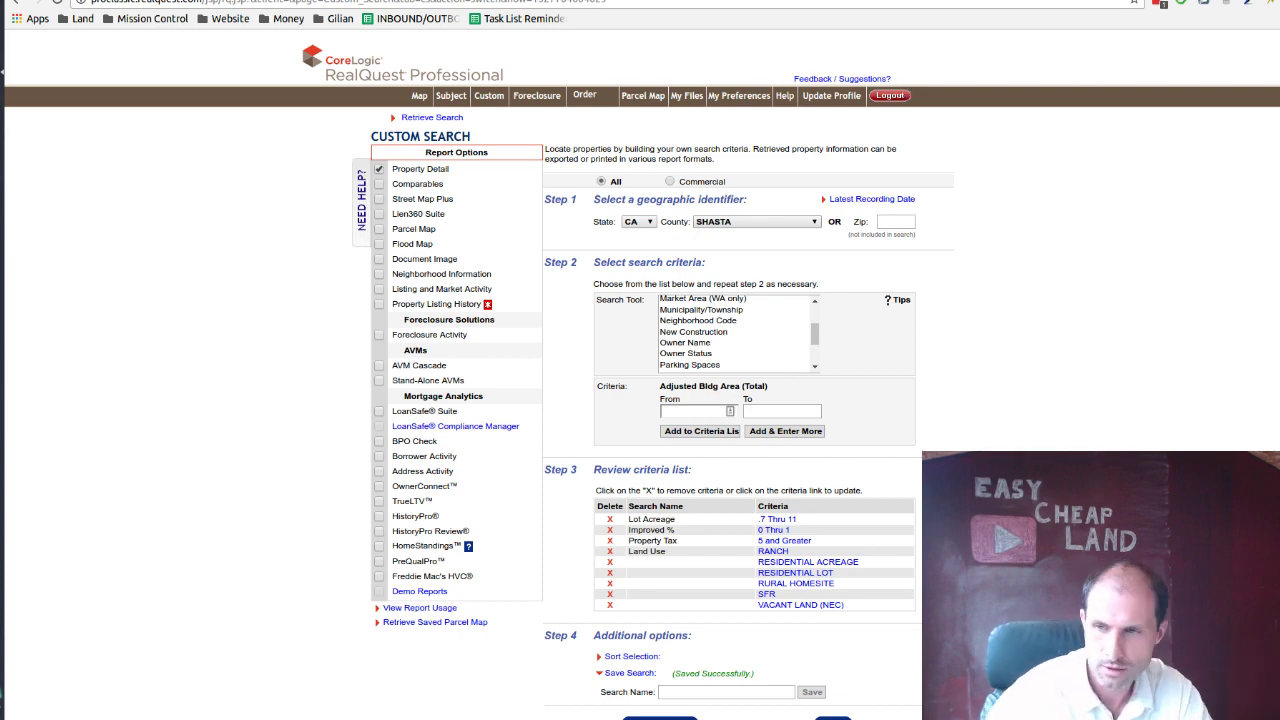
scroll(1243, 297, down, 3)
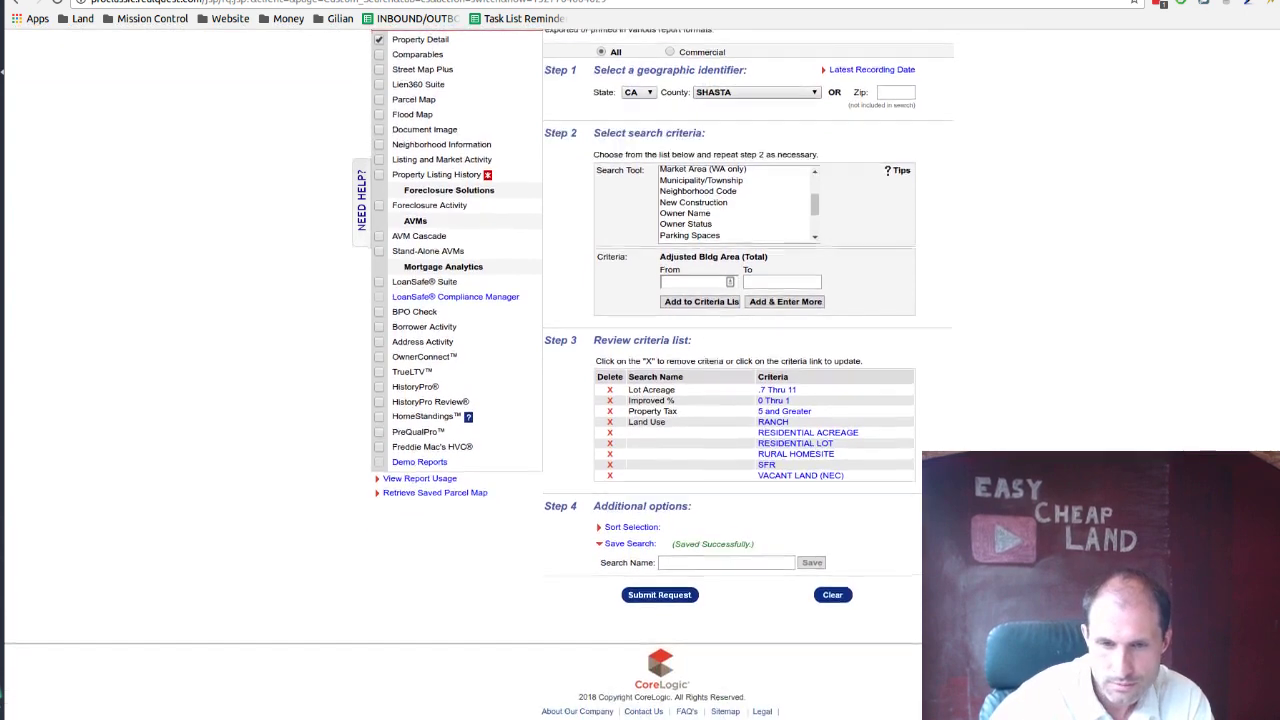
scroll(1243, 297, up, 3)
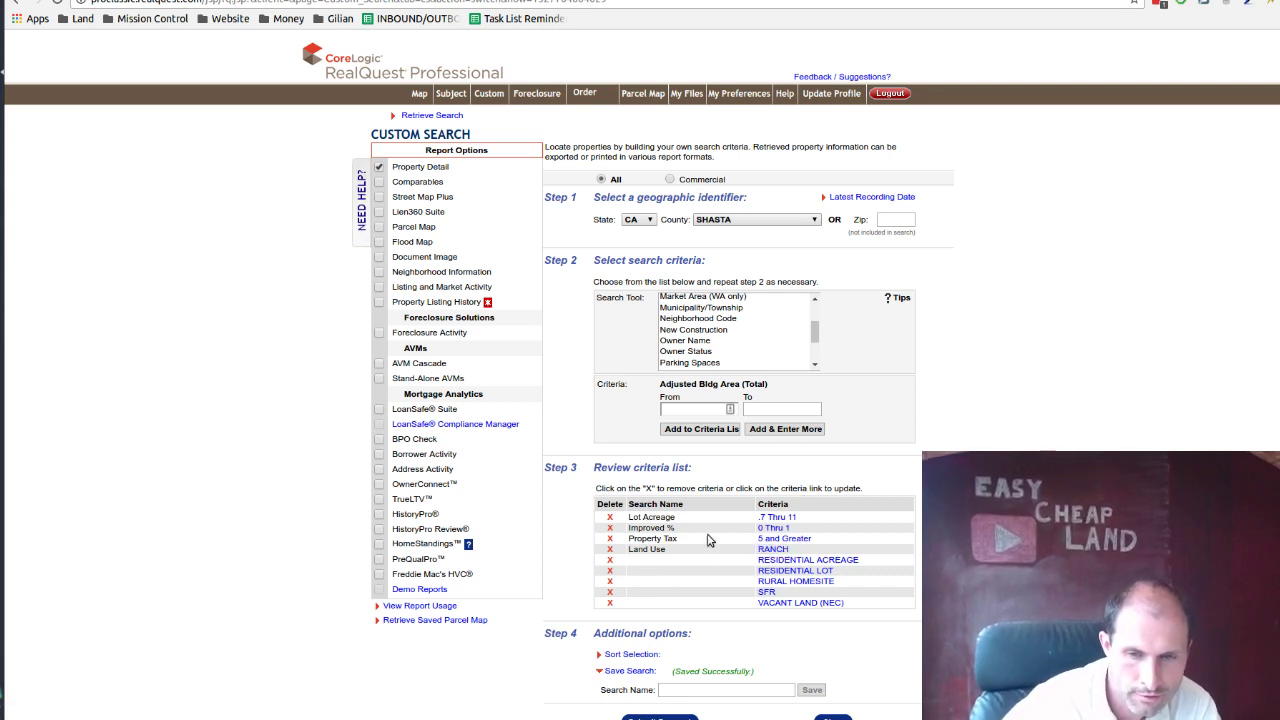
scroll(700, 480, down, 2)
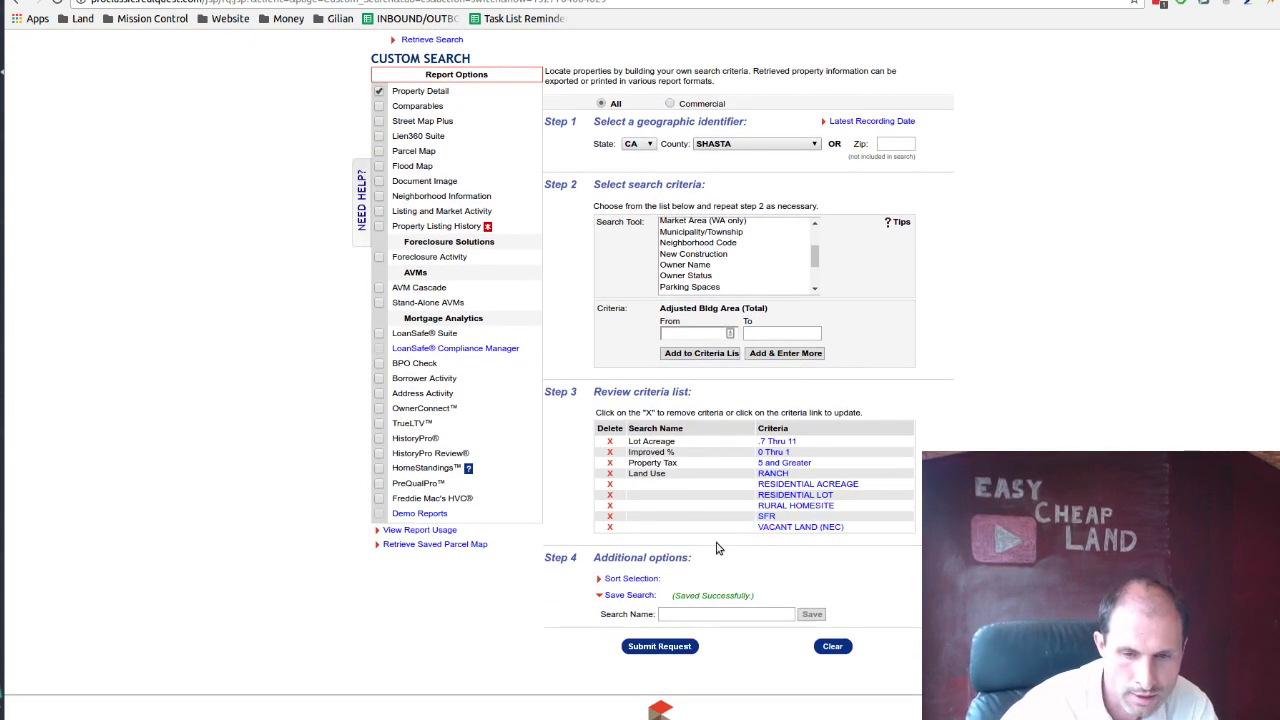
click(775, 442)
double_click(770, 333)
text(45)
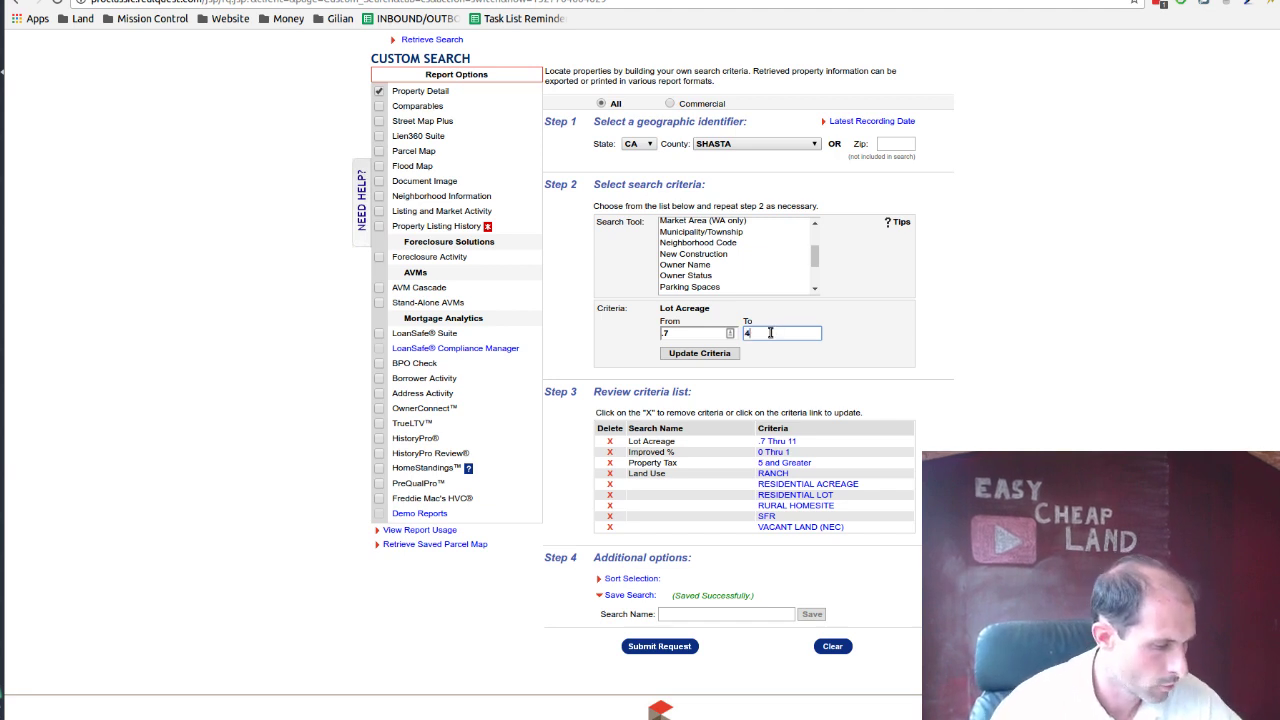
click(714, 357)
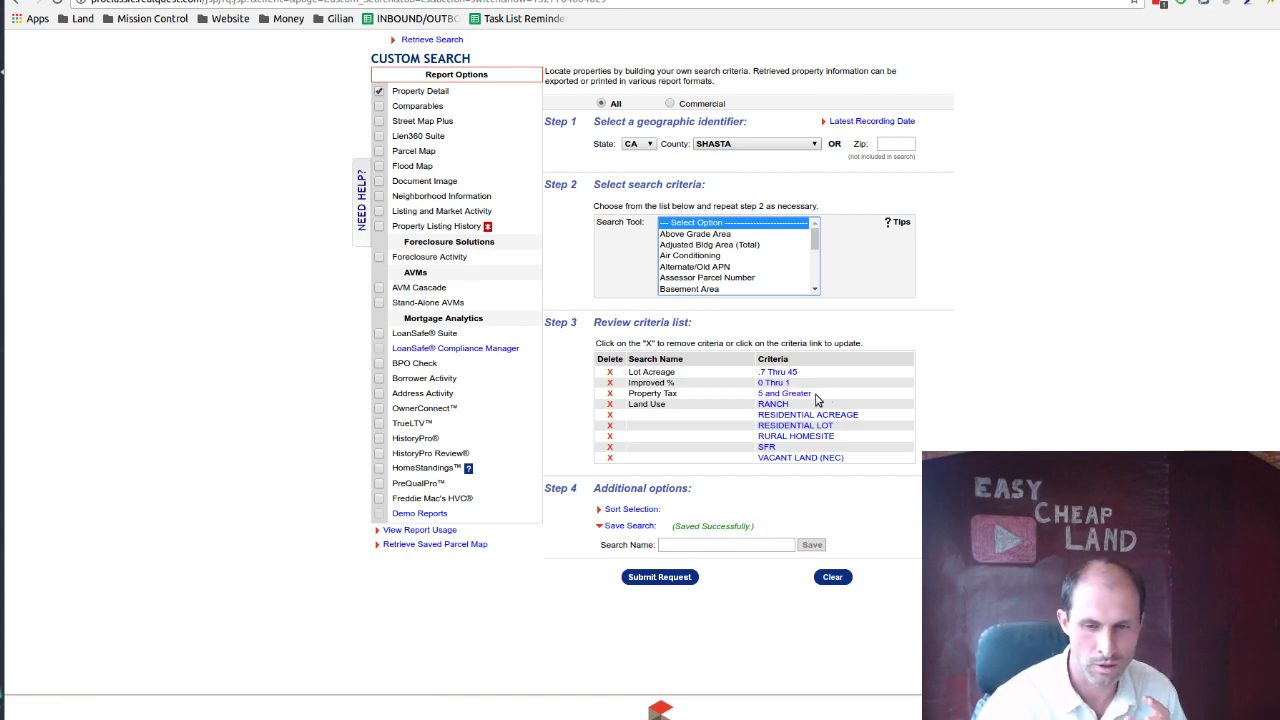
Run the search with the widened acreage range and check how many records the property list contains
click(660, 577)
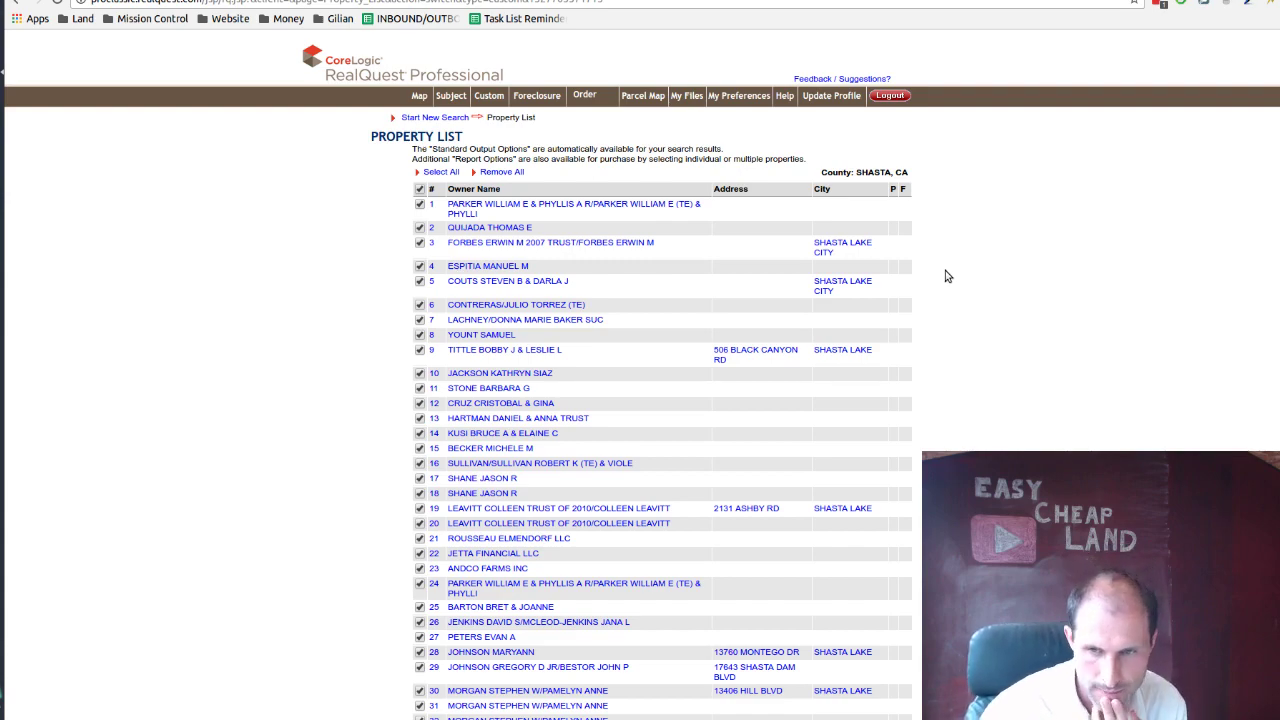
scroll(662, 400, down, 12)
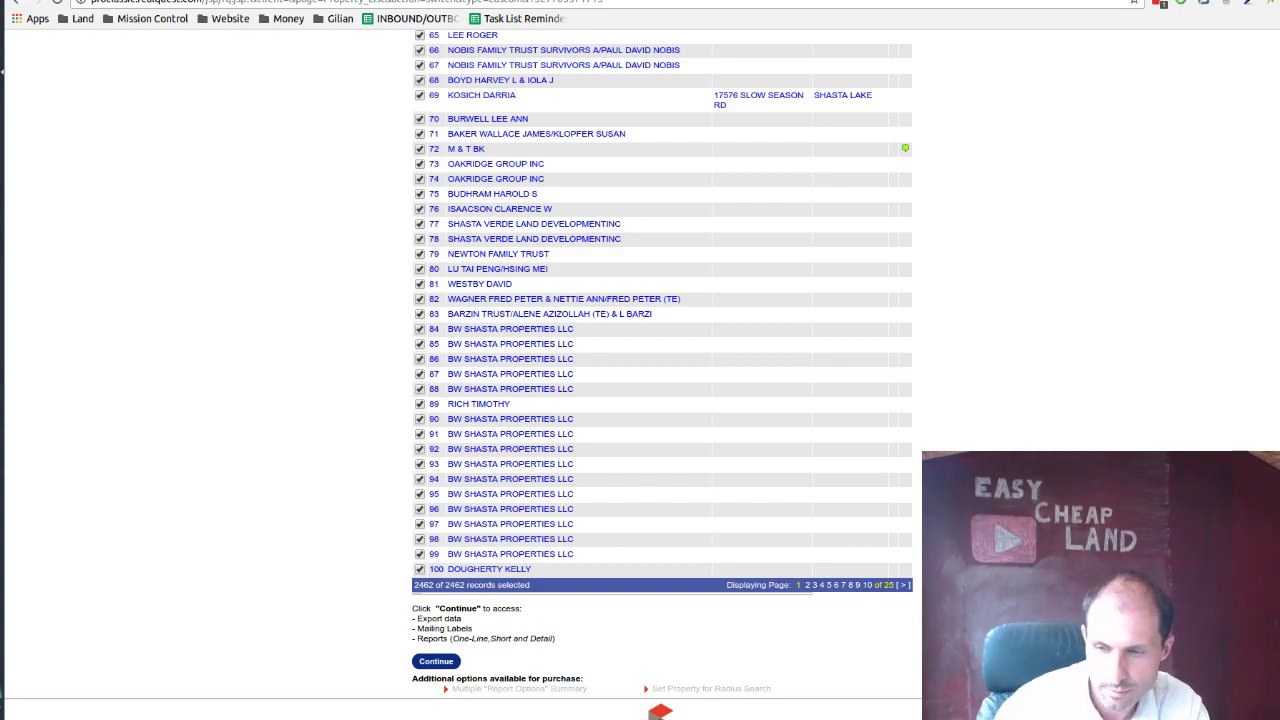
scroll(108, 149, up, 12)
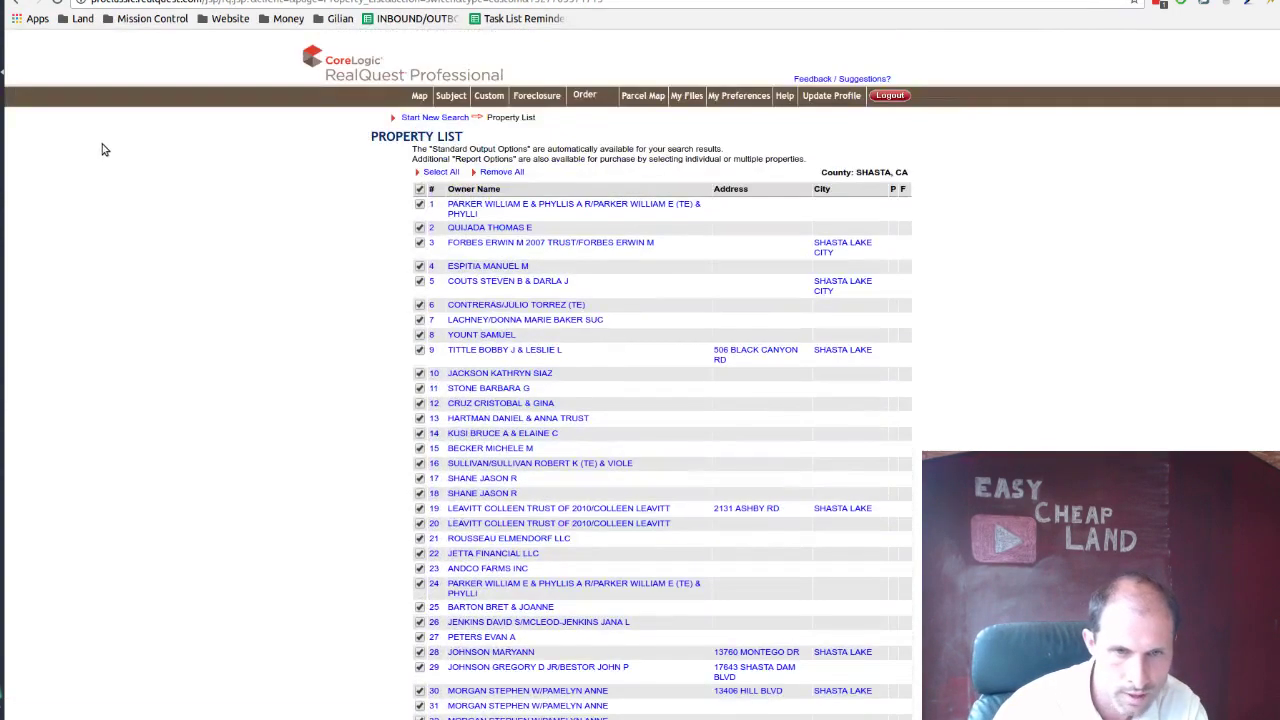
Return to the custom search form and set the minimum of the Property Tax criterion to 25
click(428, 121)
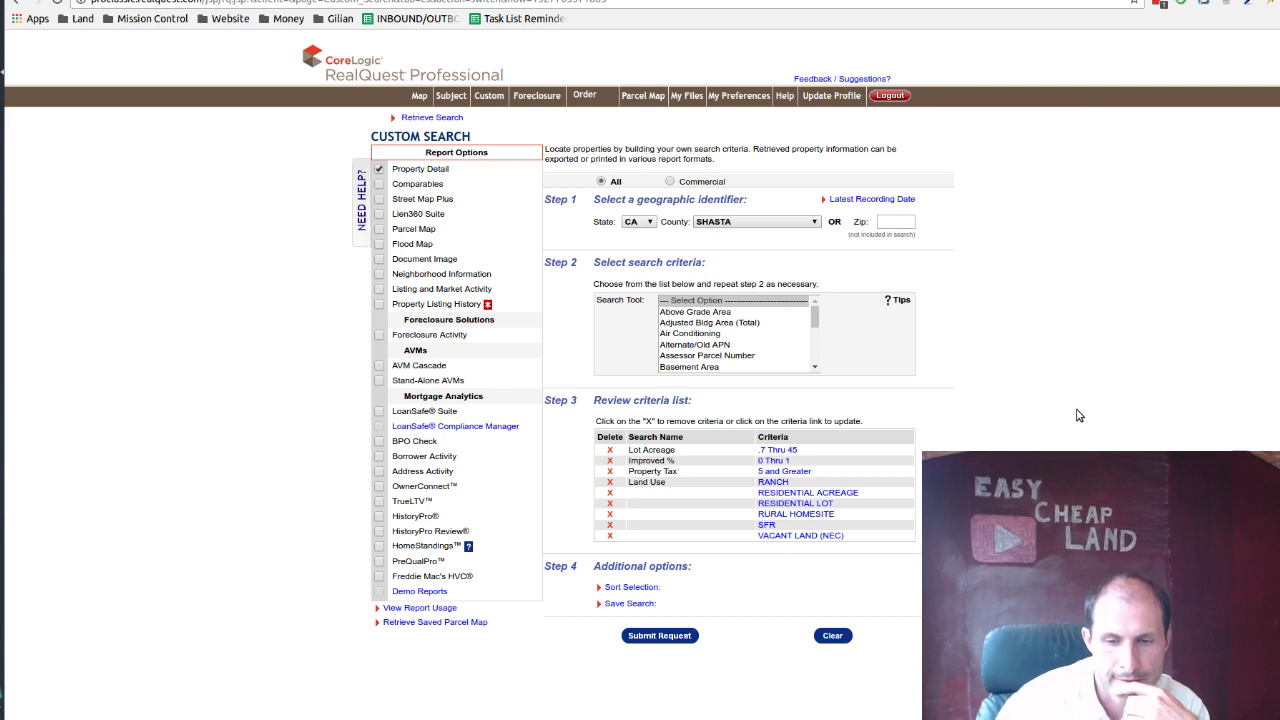
click(767, 474)
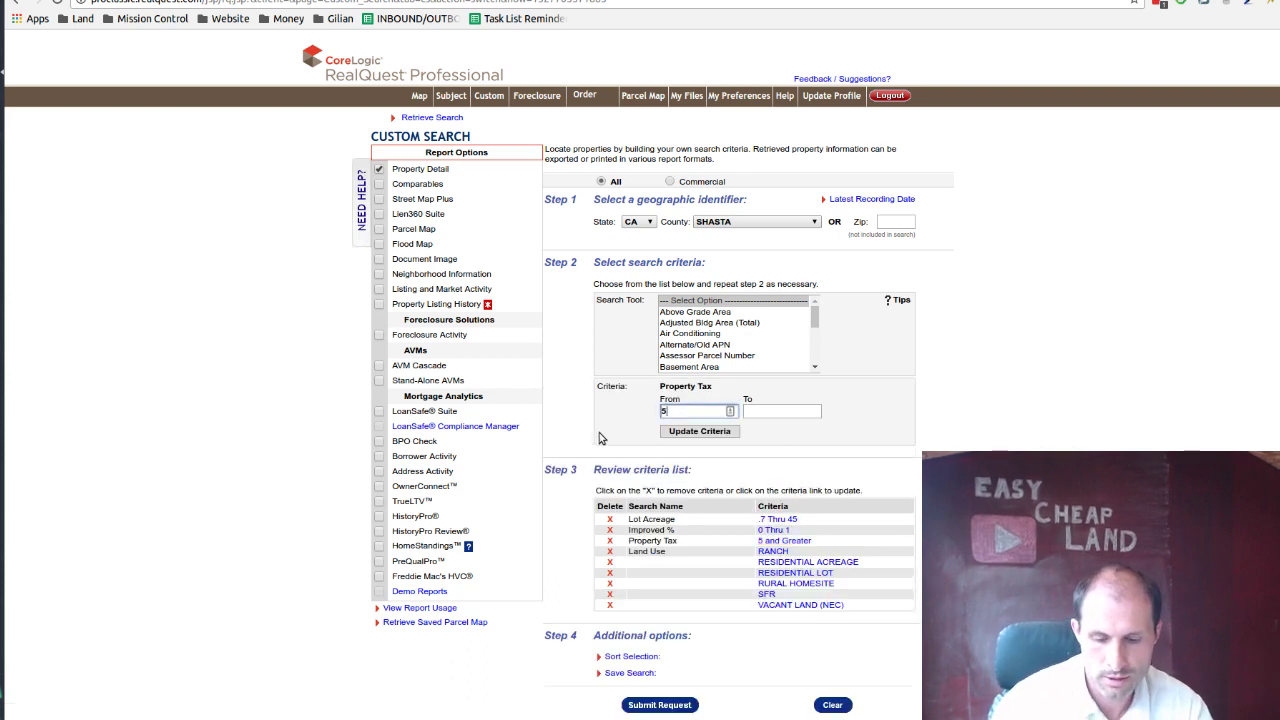
double_click(690, 410)
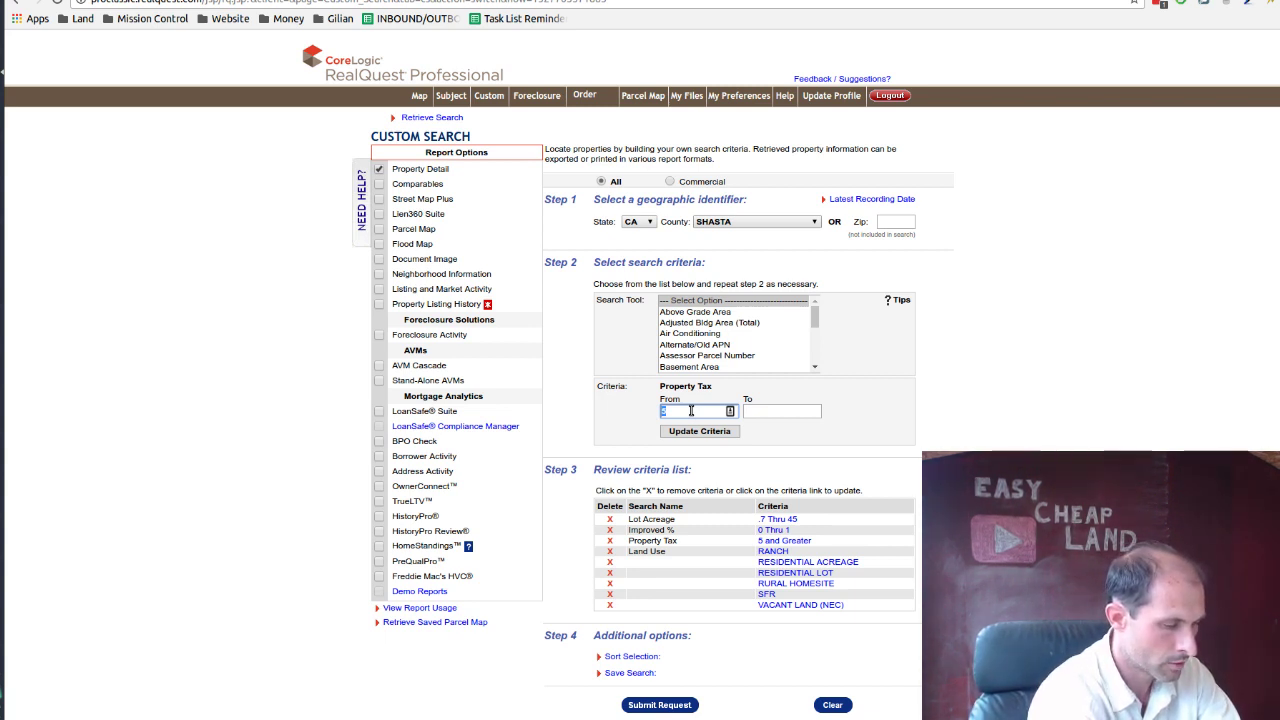
text(25)
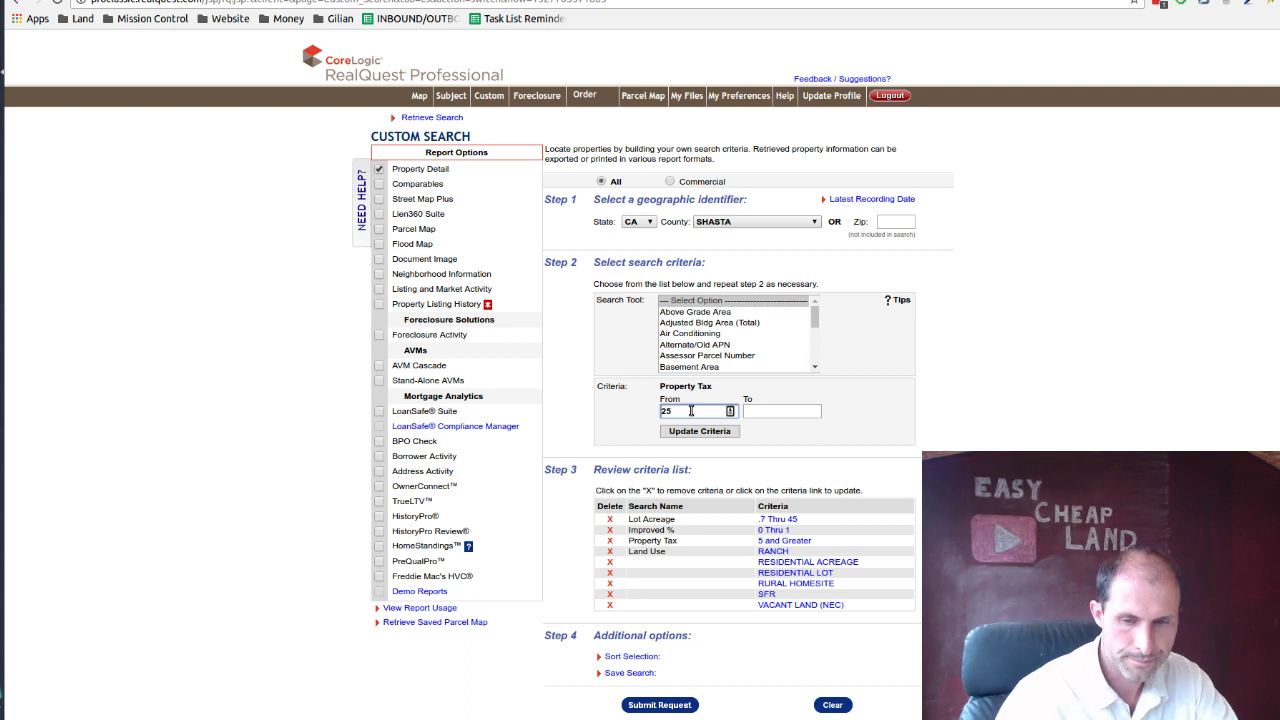
click(693, 428)
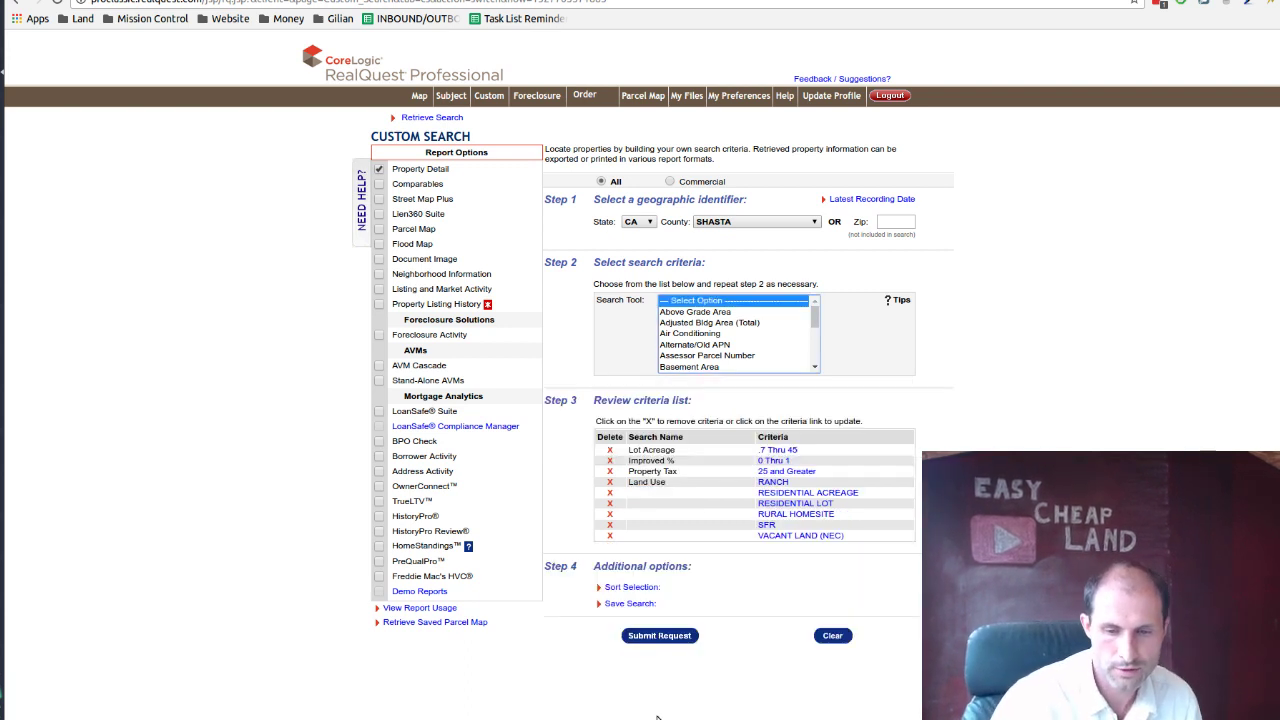
Run the search with the property tax minimum of 25 and check the record total below the list
click(659, 635)
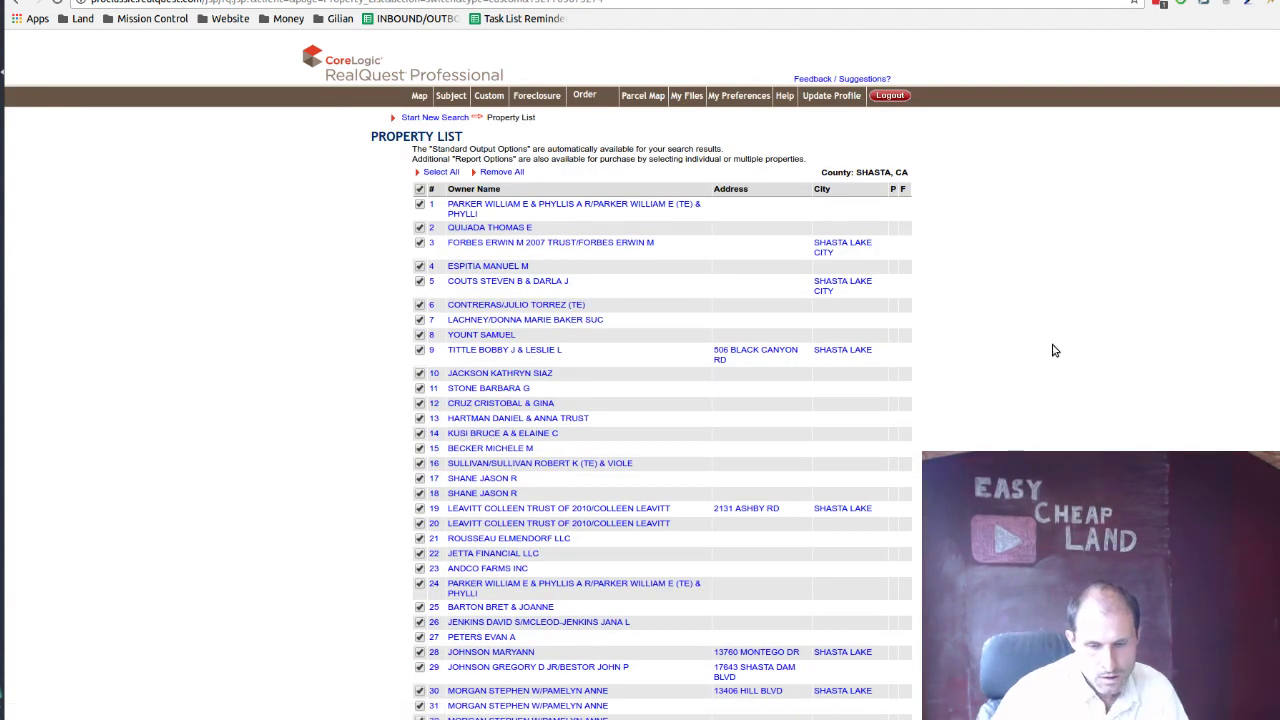
scroll(1008, 357, down, 2)
scroll(1008, 357, down, 15)
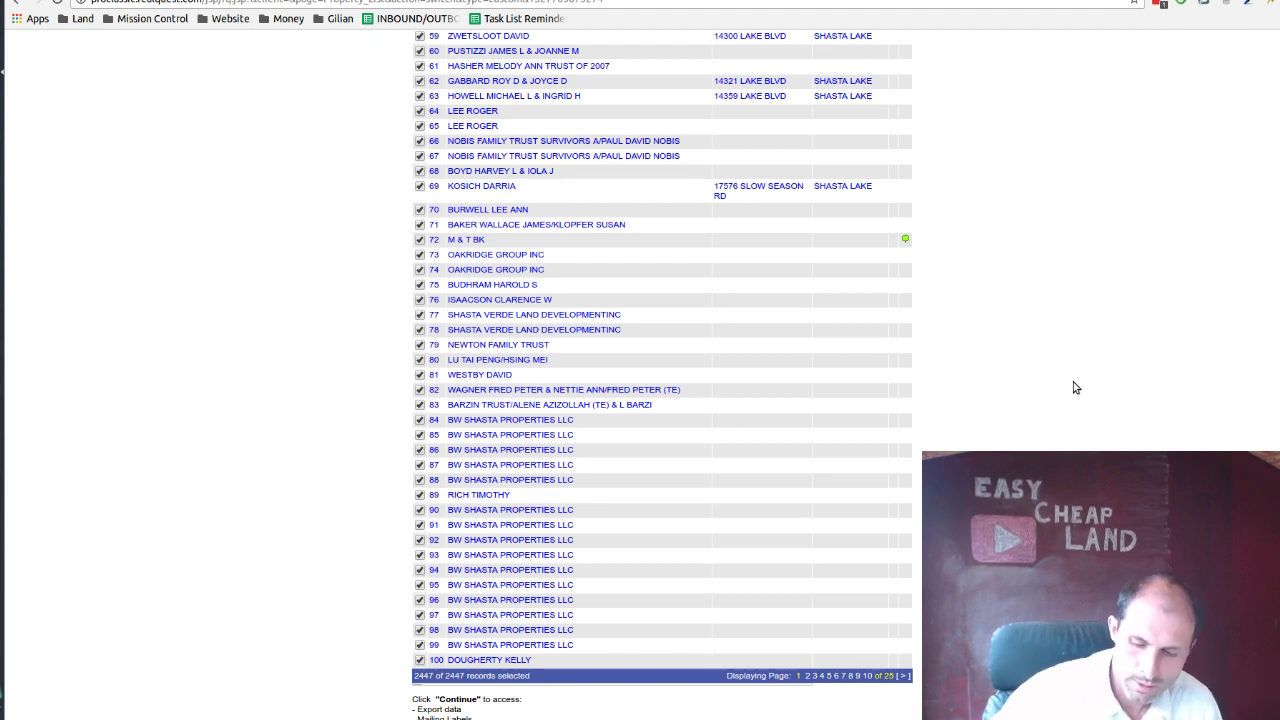
scroll(1050, 350, up, 15)
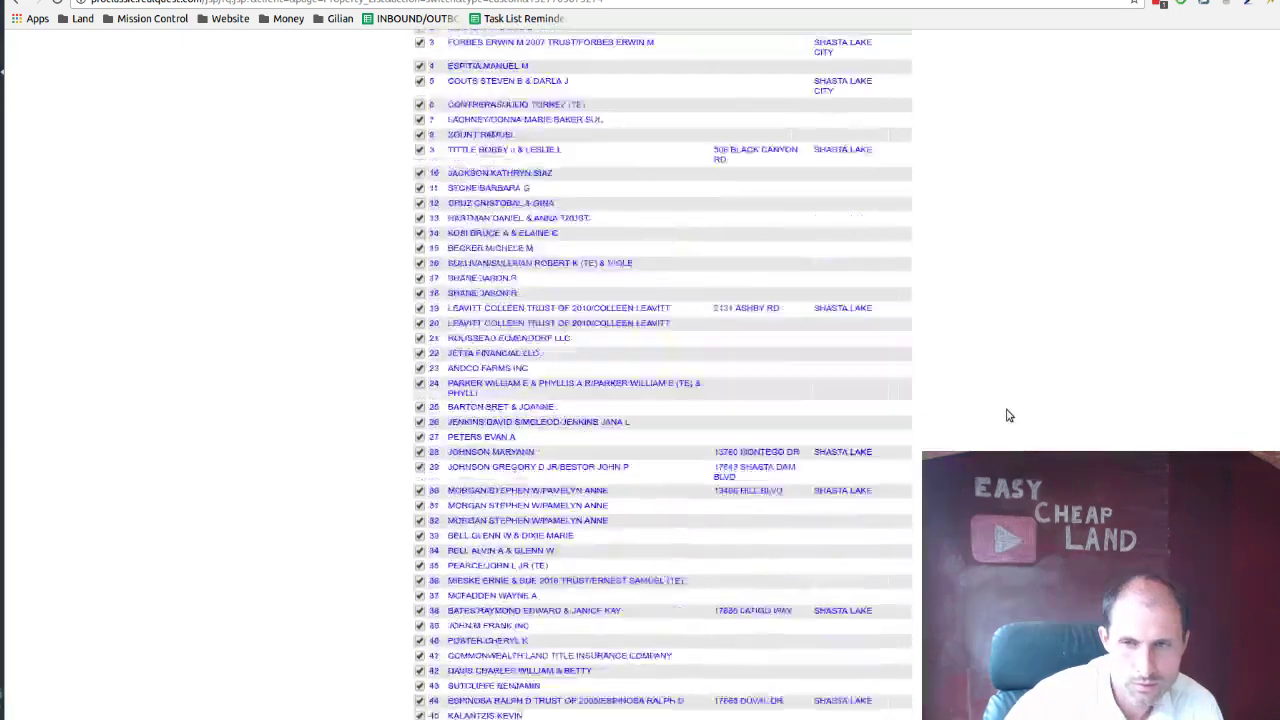
Go back to the search criteria and raise the Property Tax minimum to 40
click(432, 118)
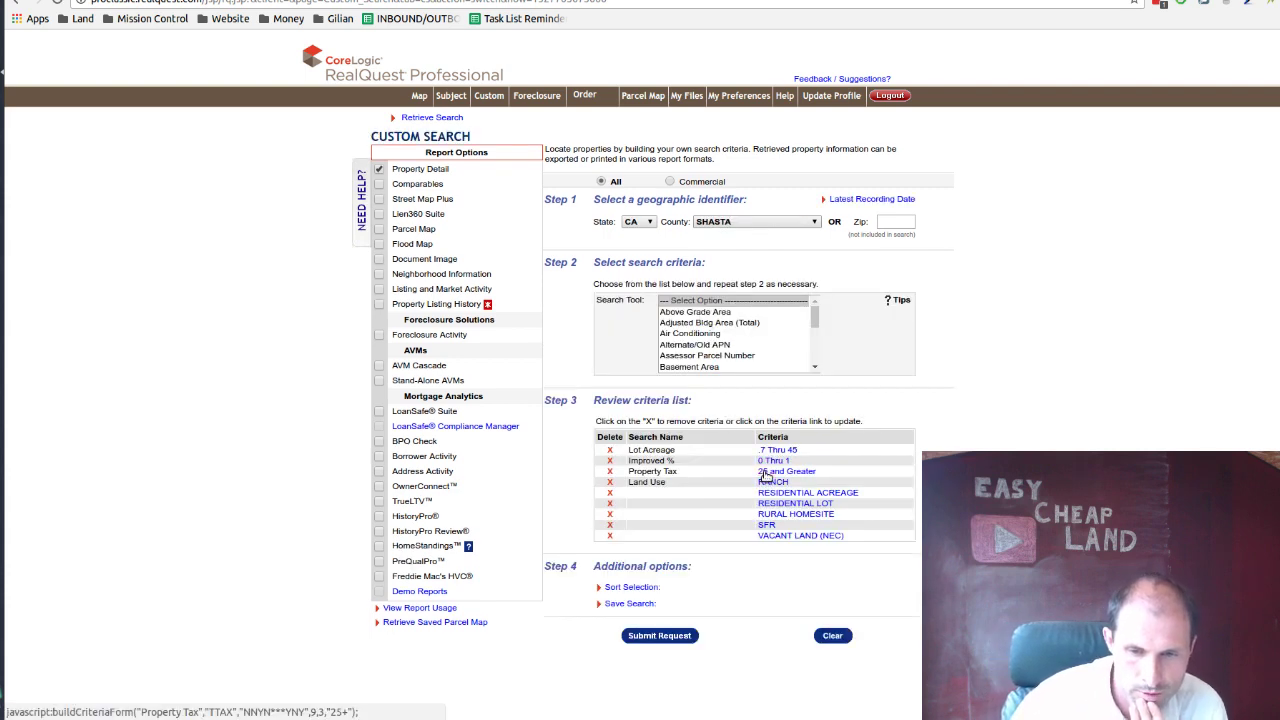
click(760, 470)
drag(700, 411, 612, 411)
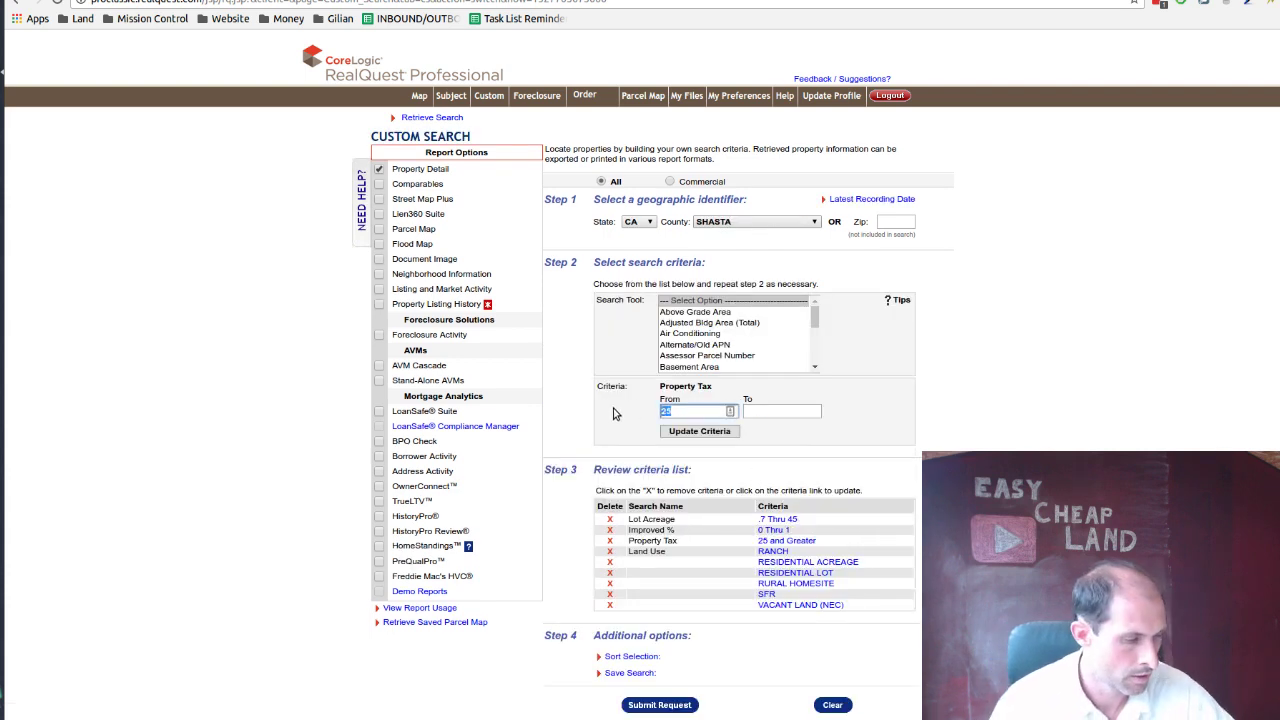
text(40)
click(688, 436)
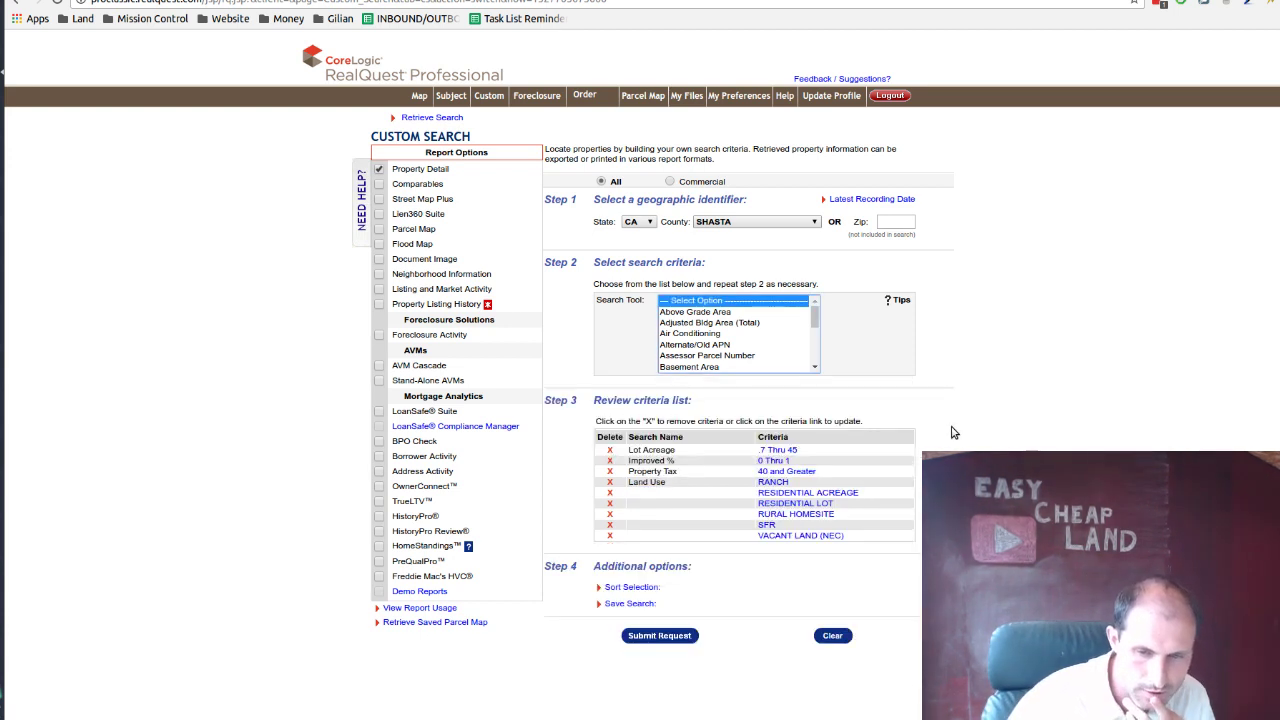
Run the search with the property tax minimum of 40 and check the number of selected records
click(666, 637)
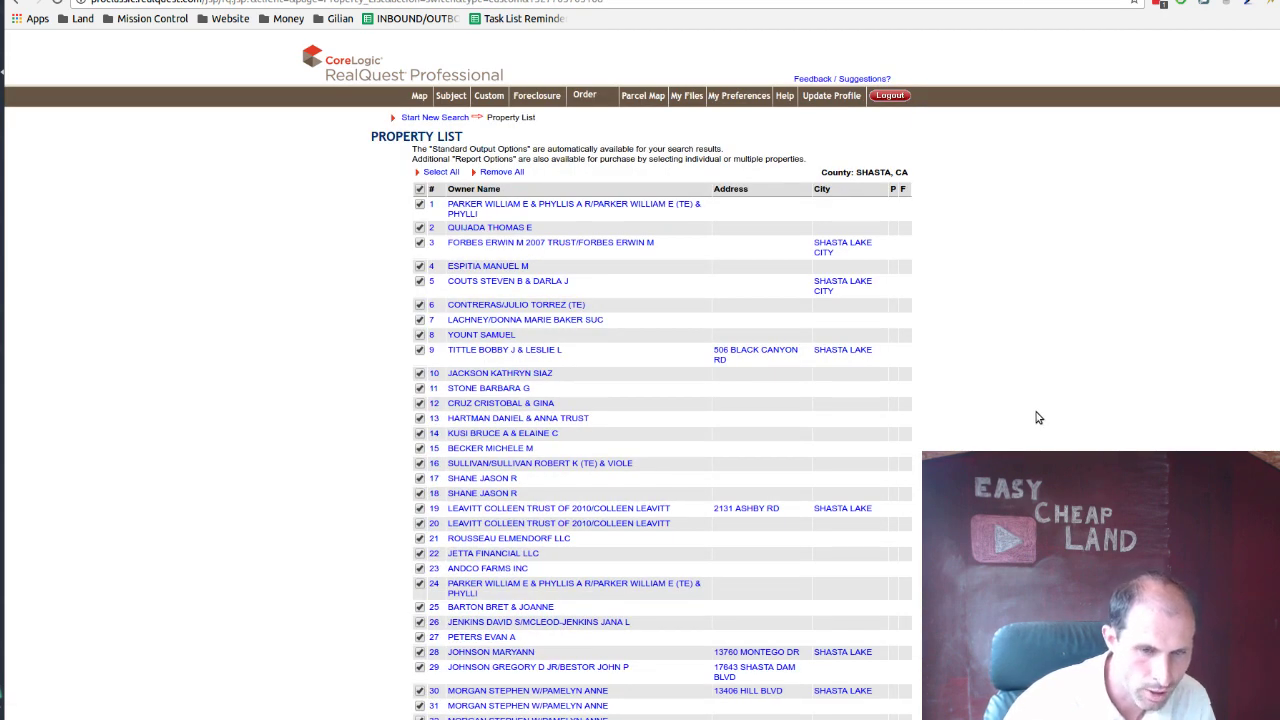
scroll(1036, 414, down, 8)
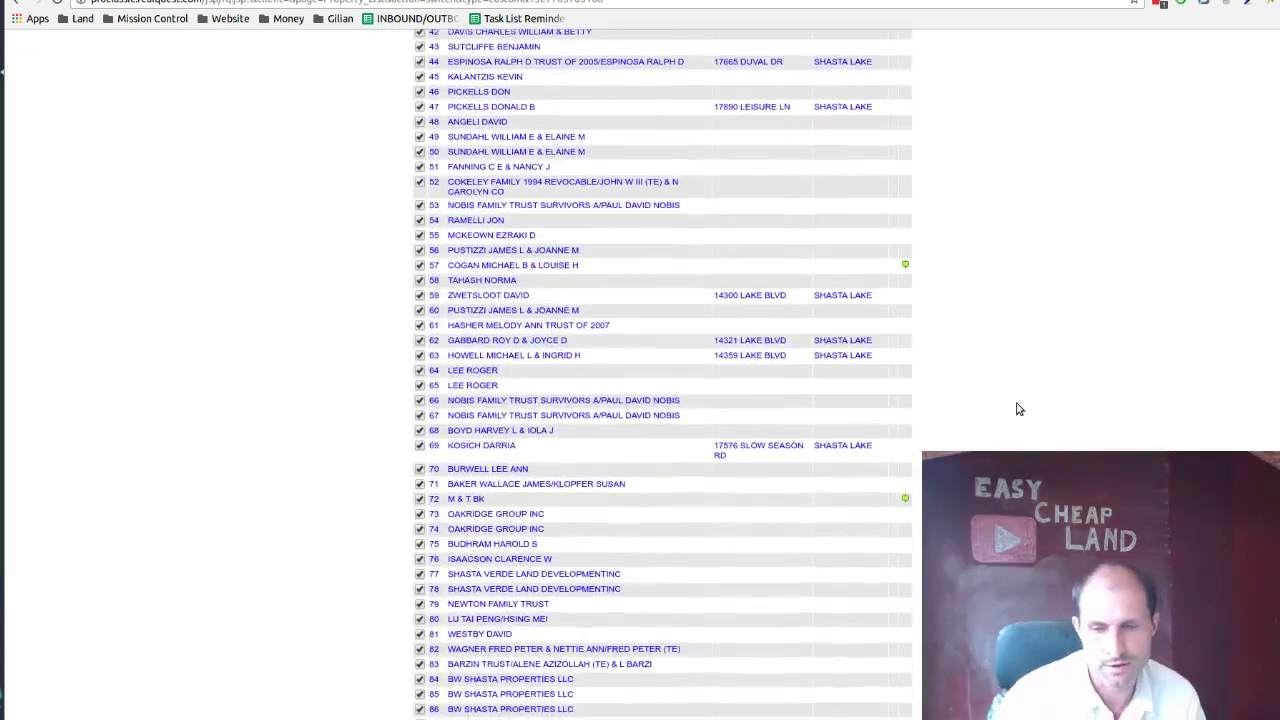
scroll(1020, 411, down, 5)
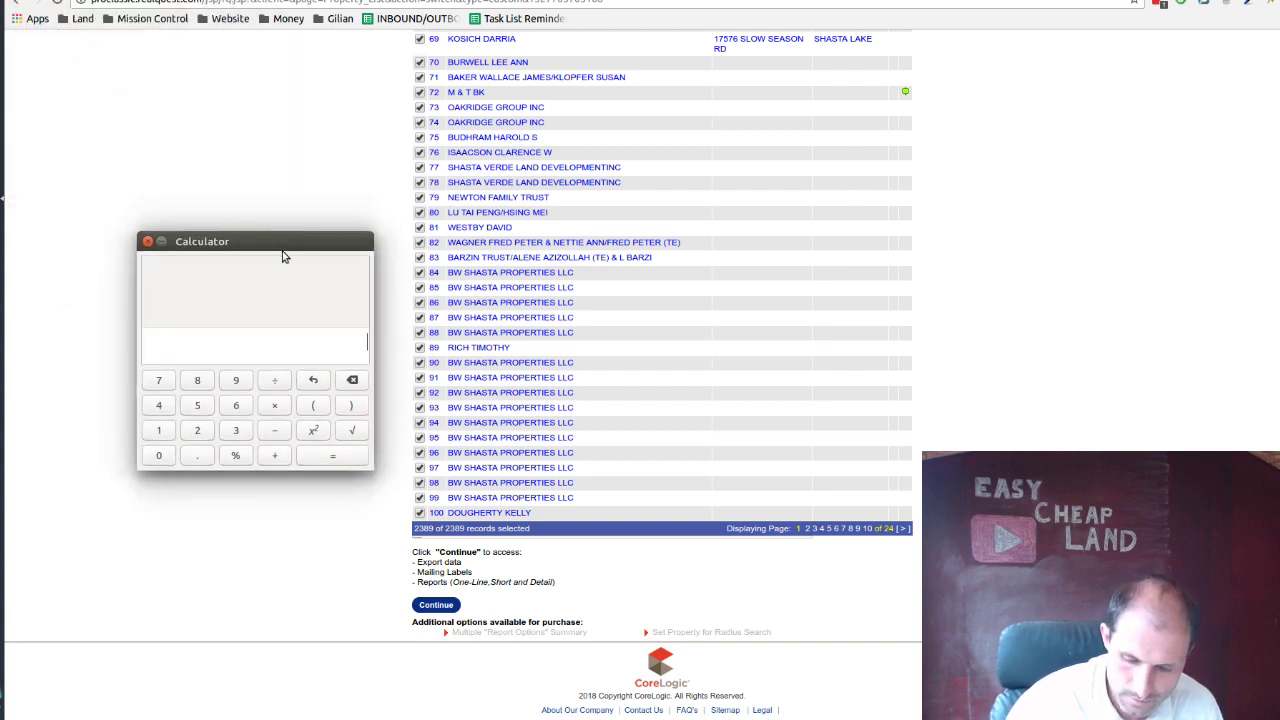
In the Calculator, subtract 2389 from 2462 to find the difference between the record totals
click(197, 430)
click(158, 405)
click(231, 410)
click(270, 437)
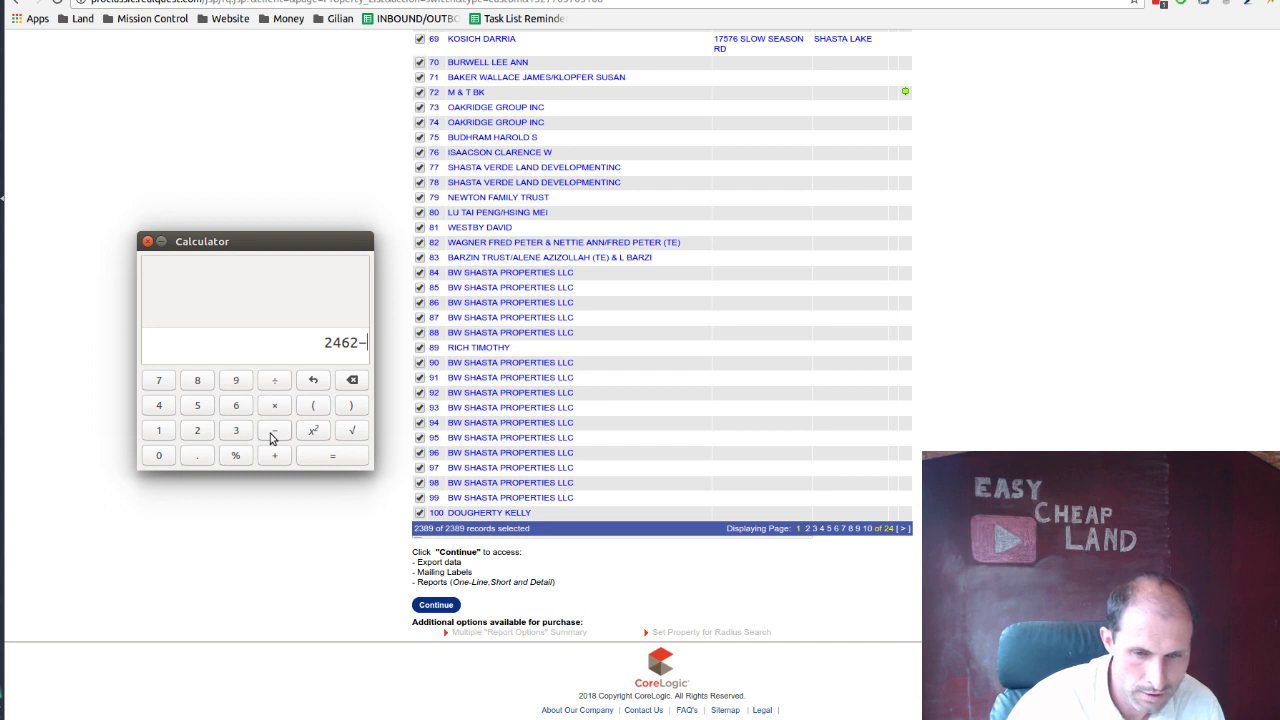
click(200, 438)
click(232, 432)
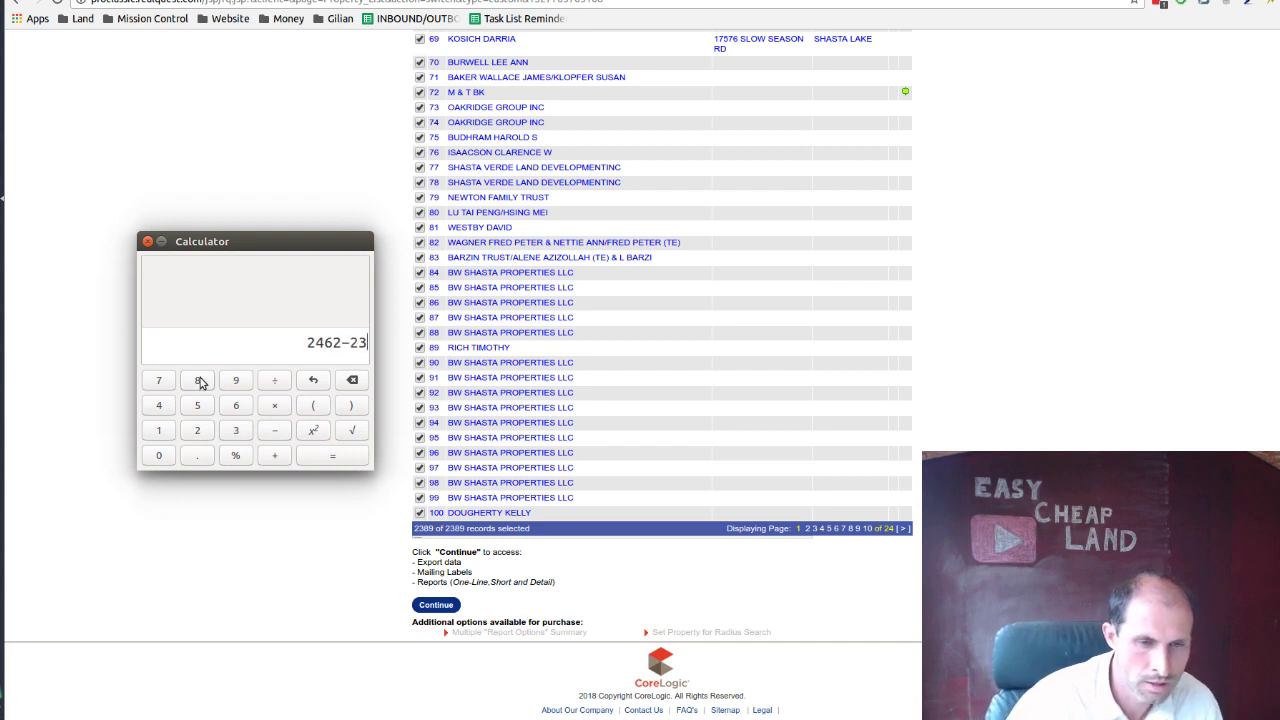
click(199, 381)
click(236, 381)
click(311, 460)
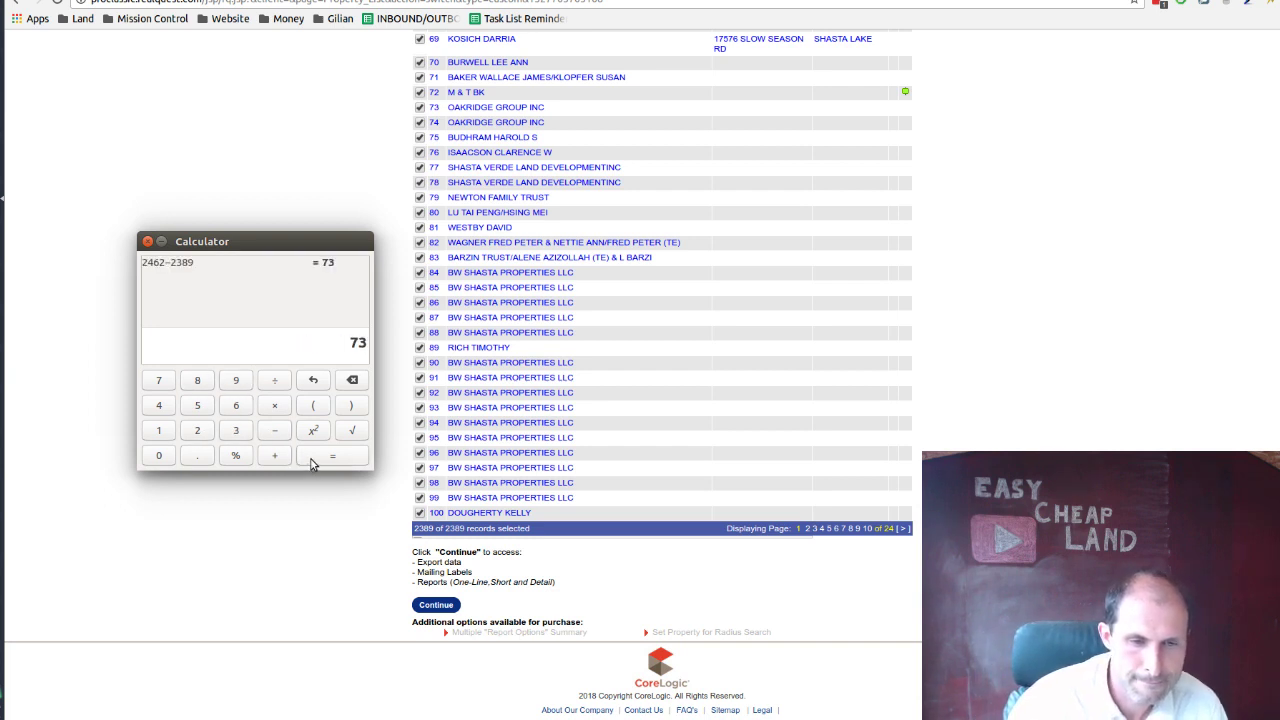
Divide the calculated difference by 2462 to get the share of records removed, and close the calculator
click(275, 380)
click(200, 432)
click(164, 408)
click(238, 408)
click(200, 432)
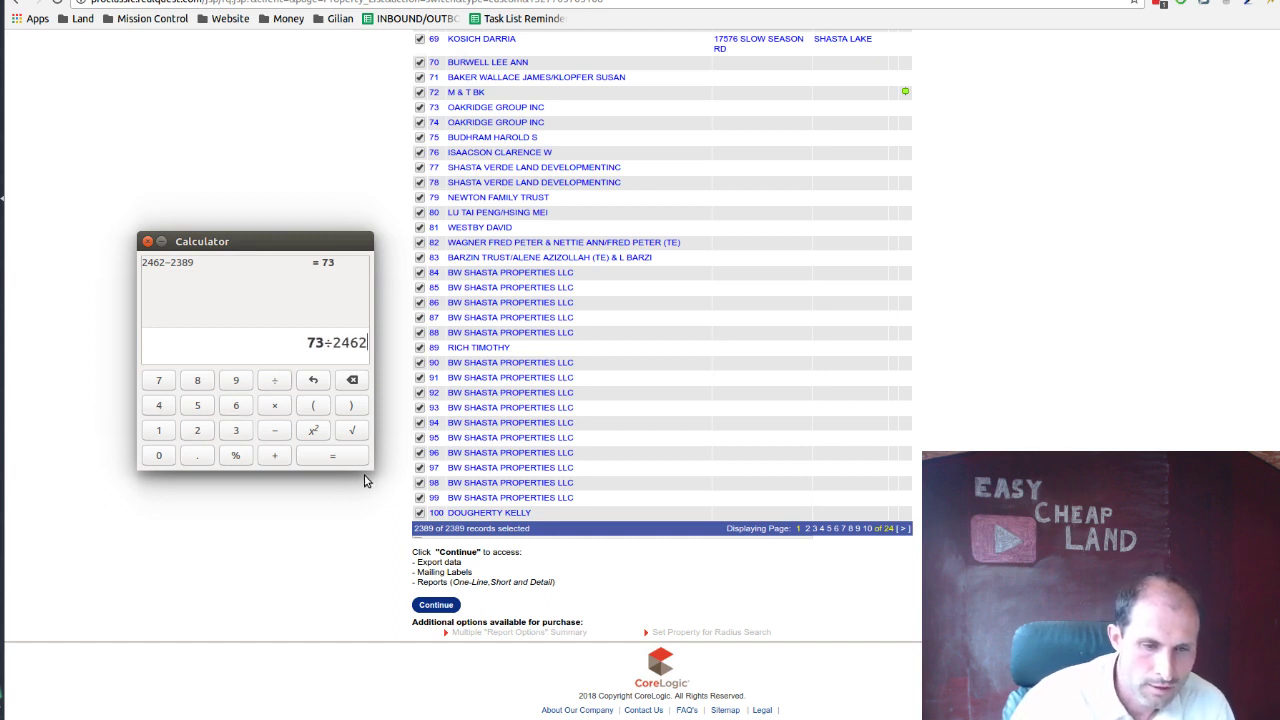
click(333, 455)
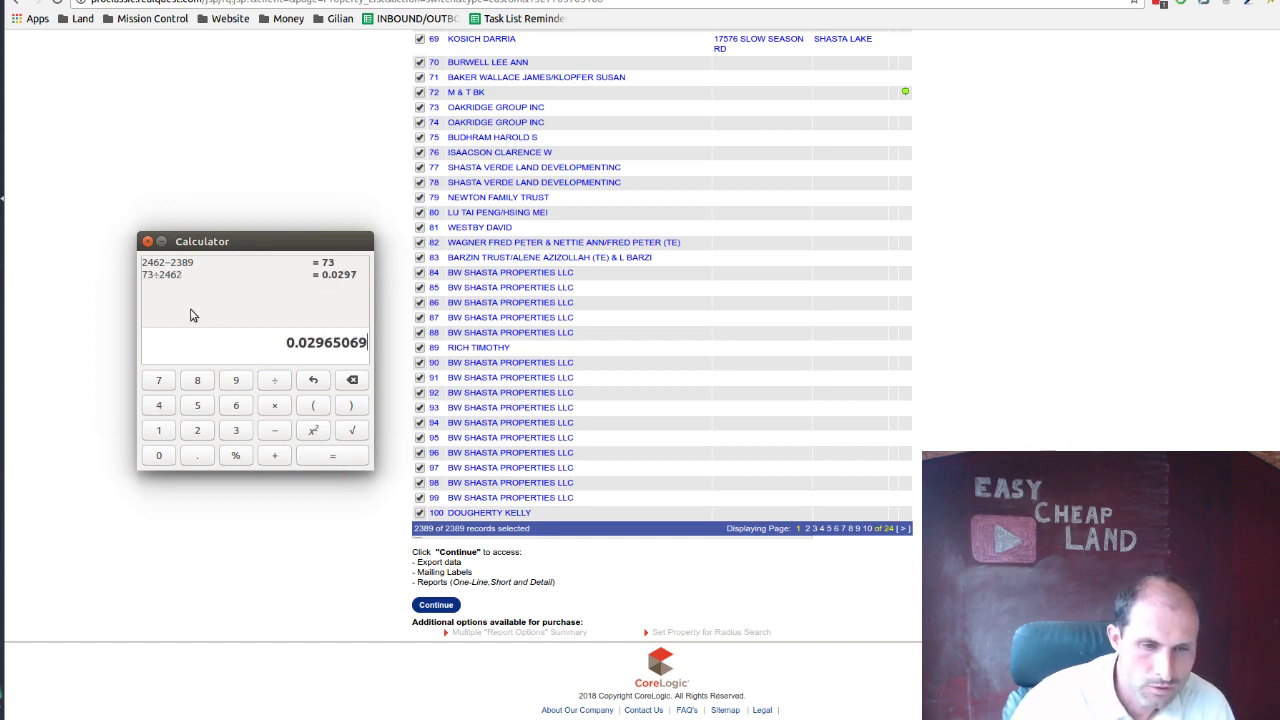
click(147, 241)
Return from the property list to the search form and set the Property Tax minimum to 60
scroll(873, 463, up, 3)
scroll(873, 463, up, 10)
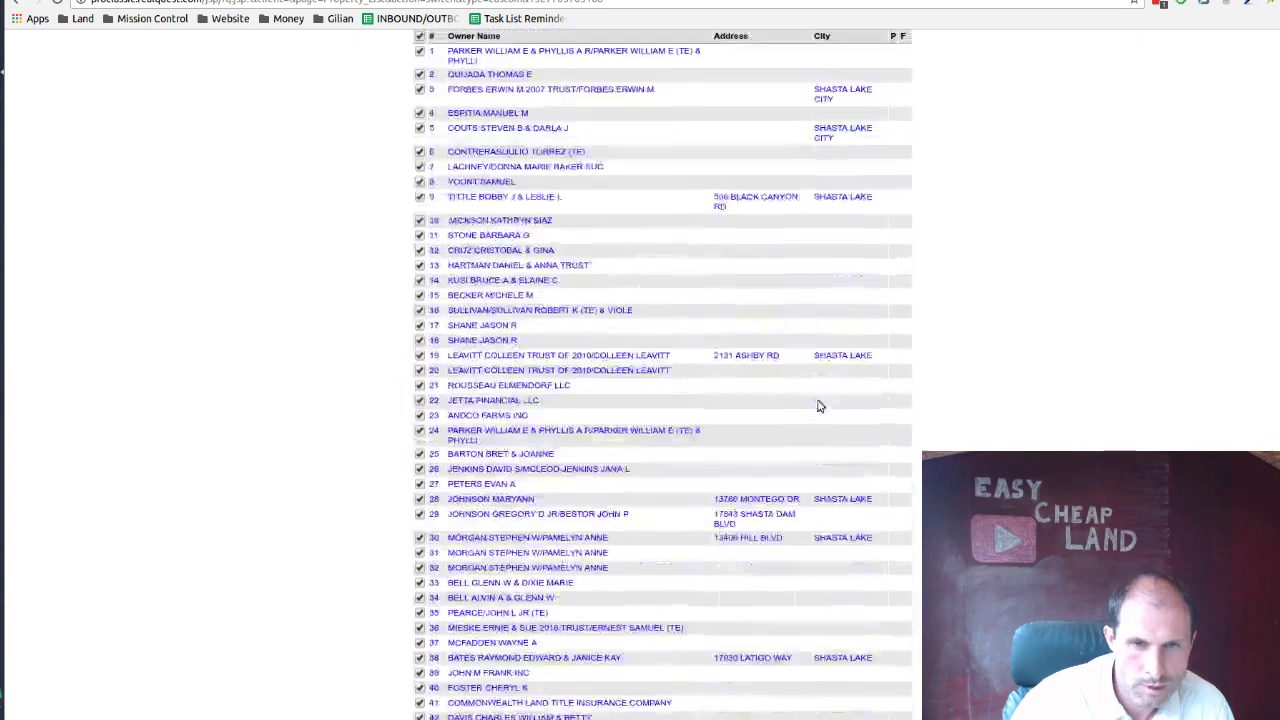
click(441, 119)
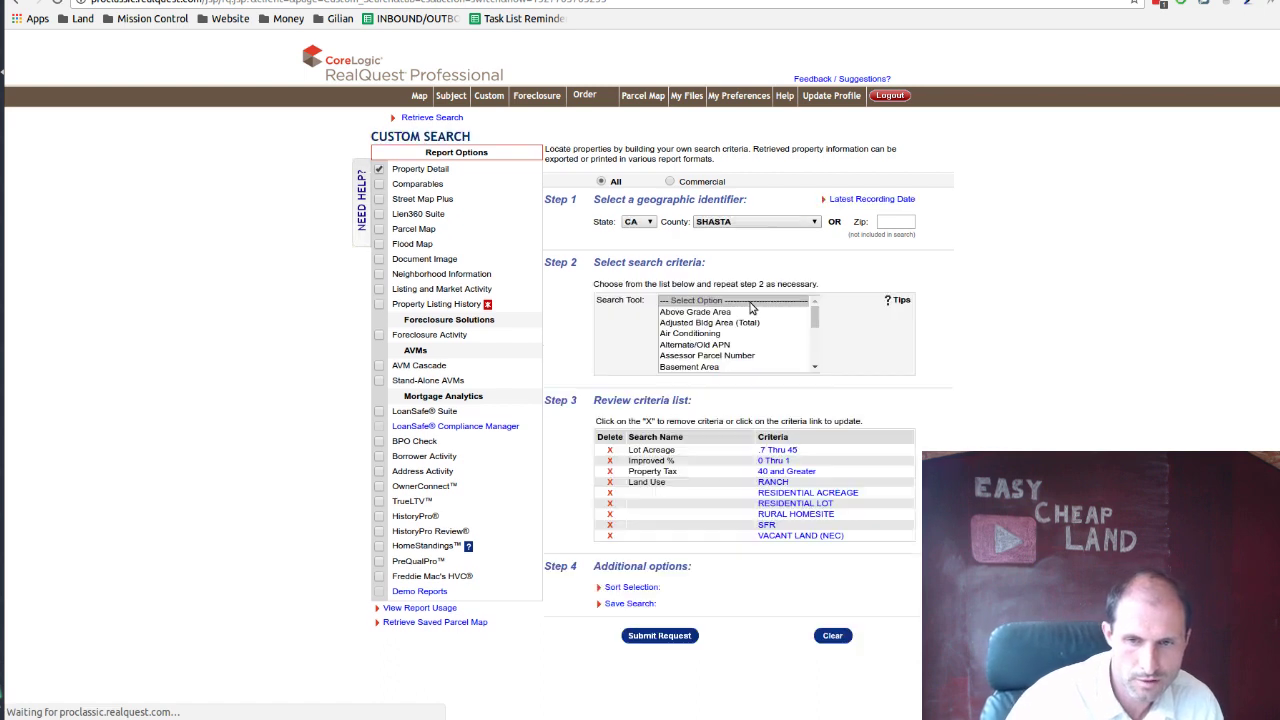
click(781, 472)
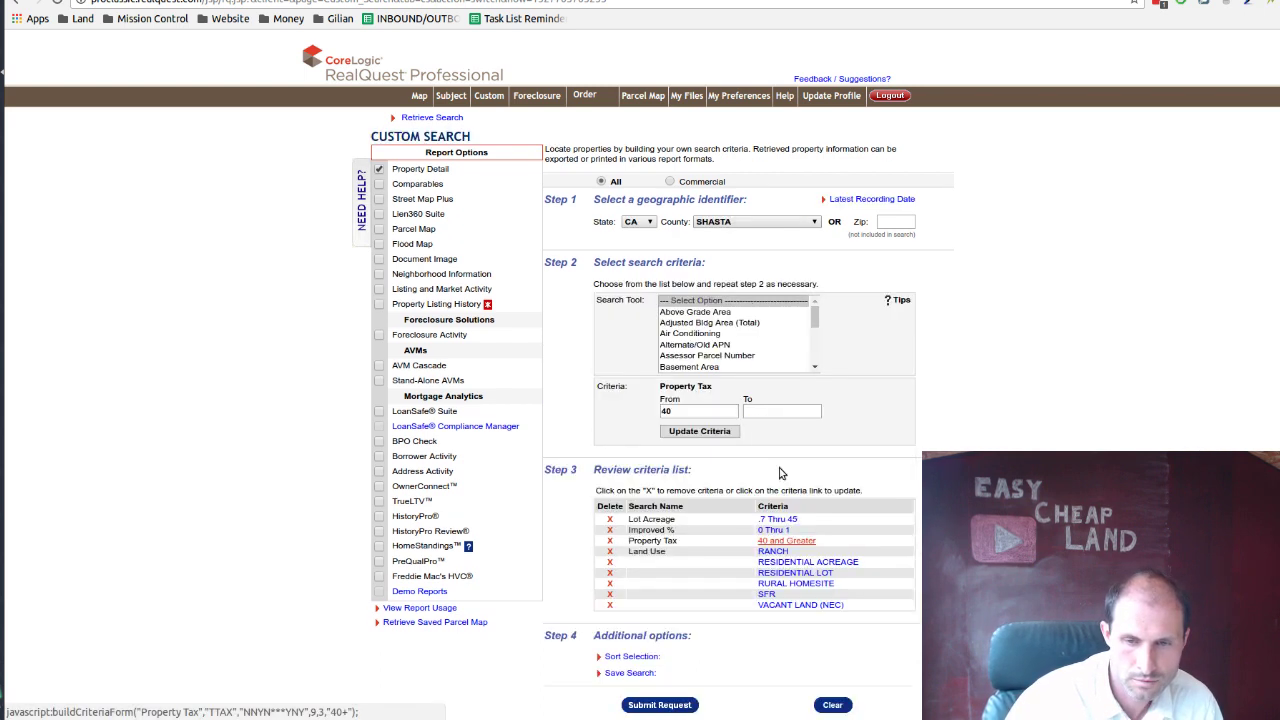
double_click(692, 408)
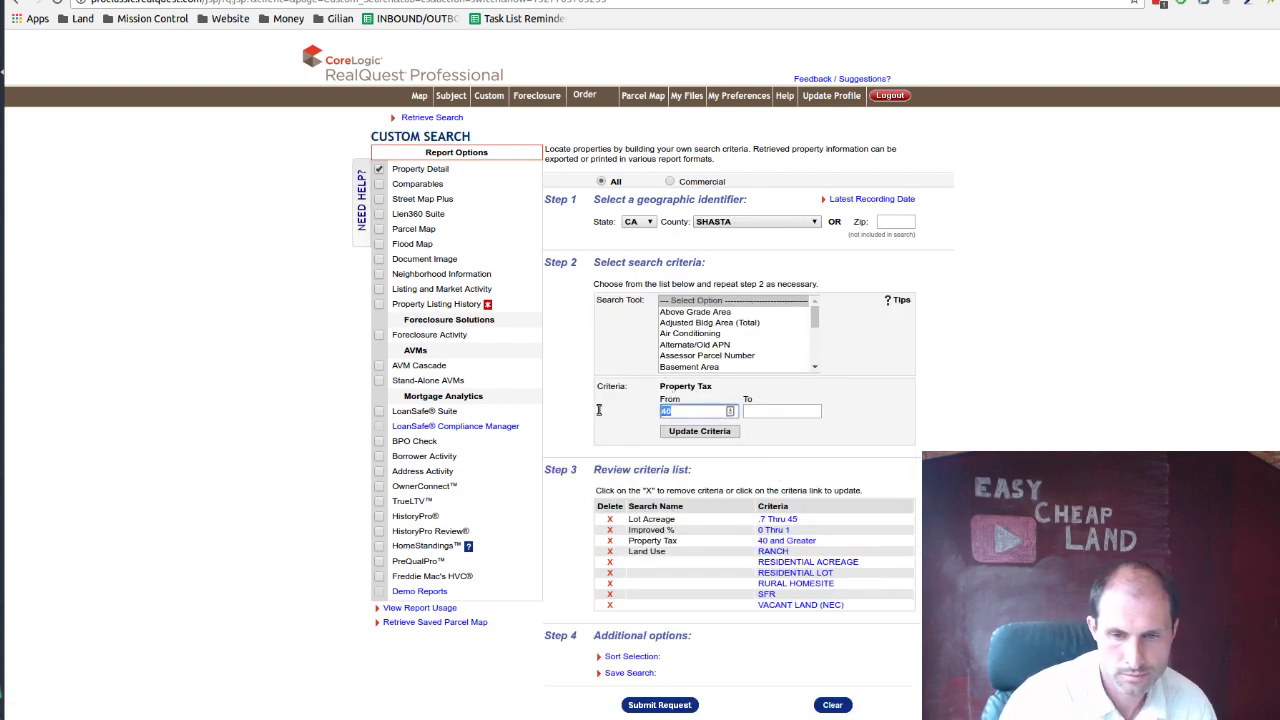
text(60)
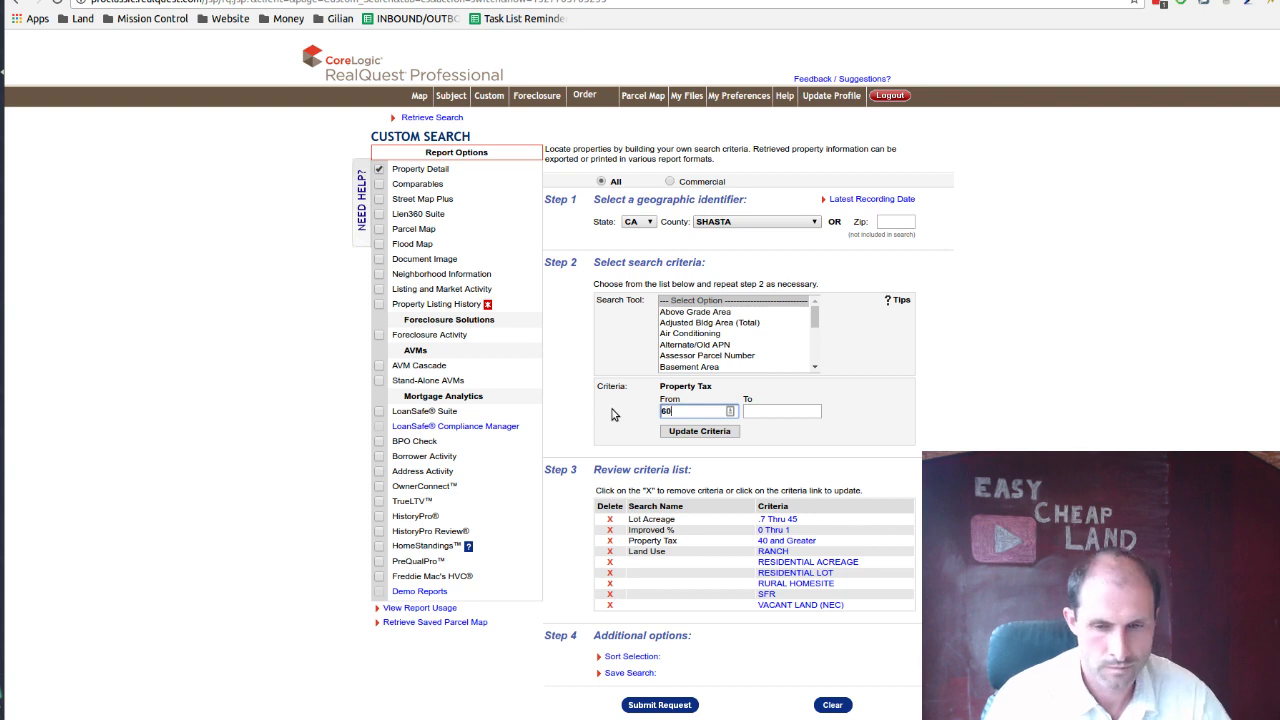
click(680, 432)
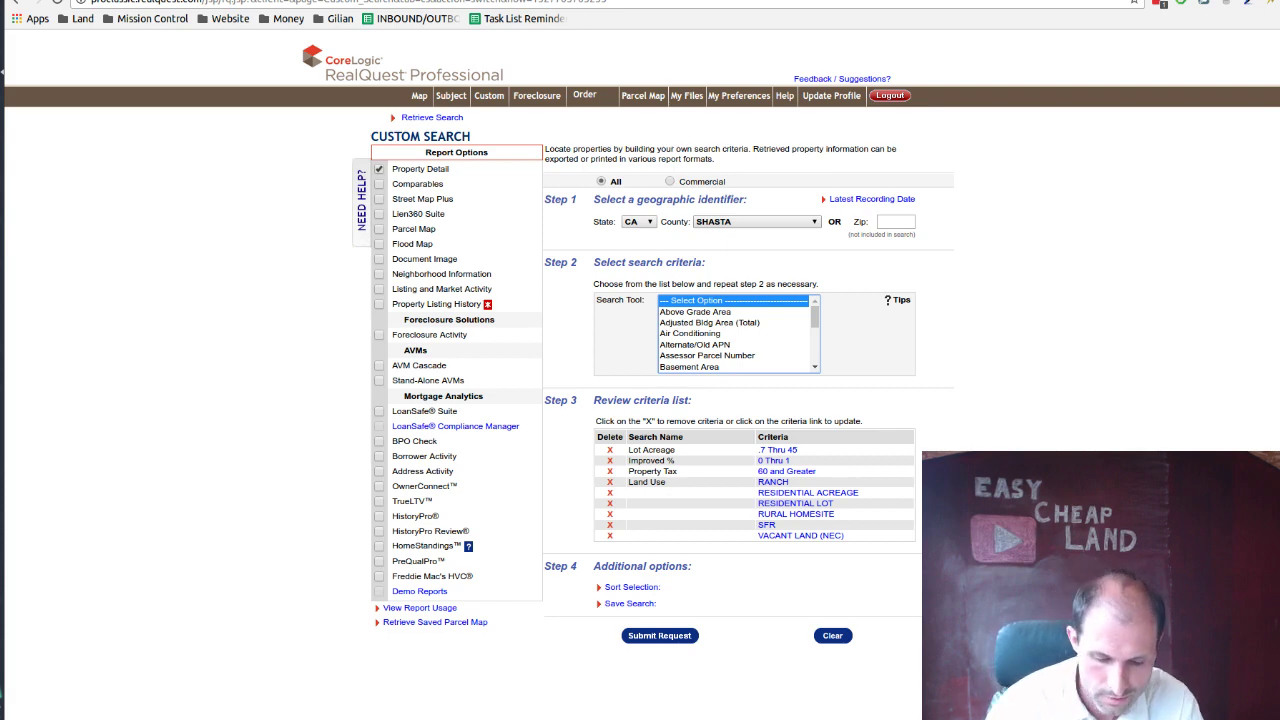
scroll(734, 346, down, 3)
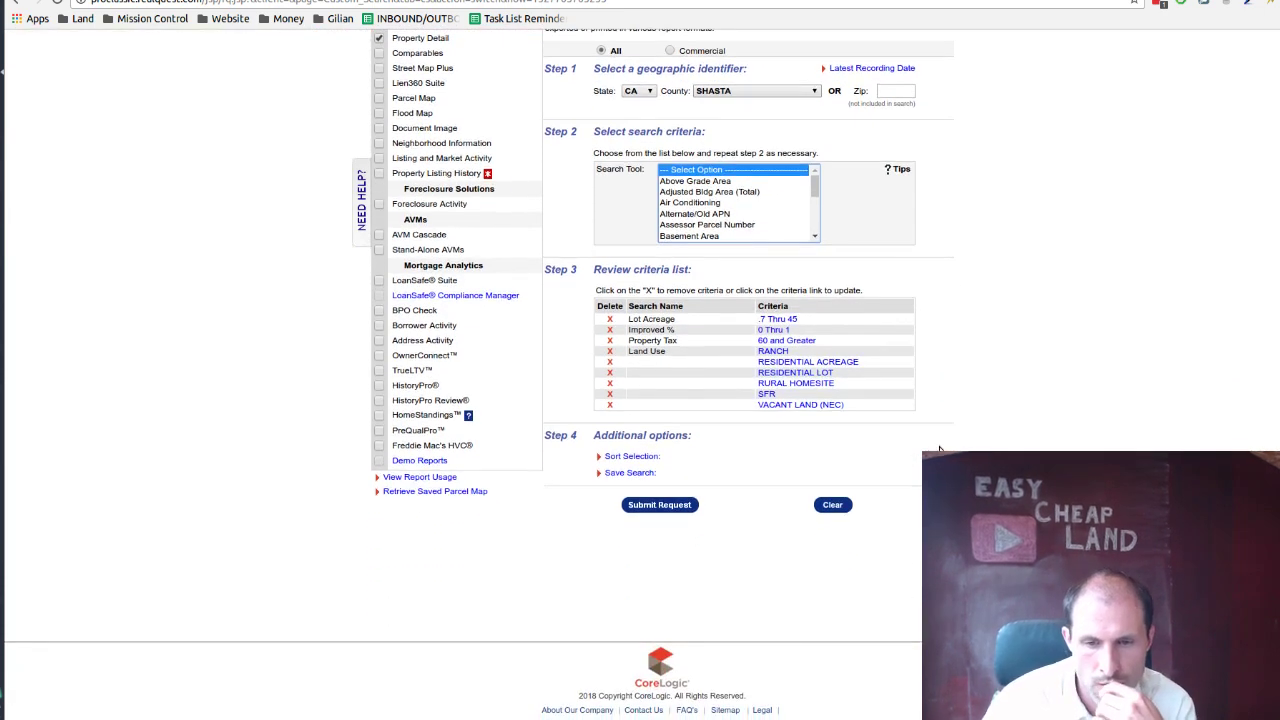
Run the search with the property tax minimum of 60 and check the number of selected records
click(658, 507)
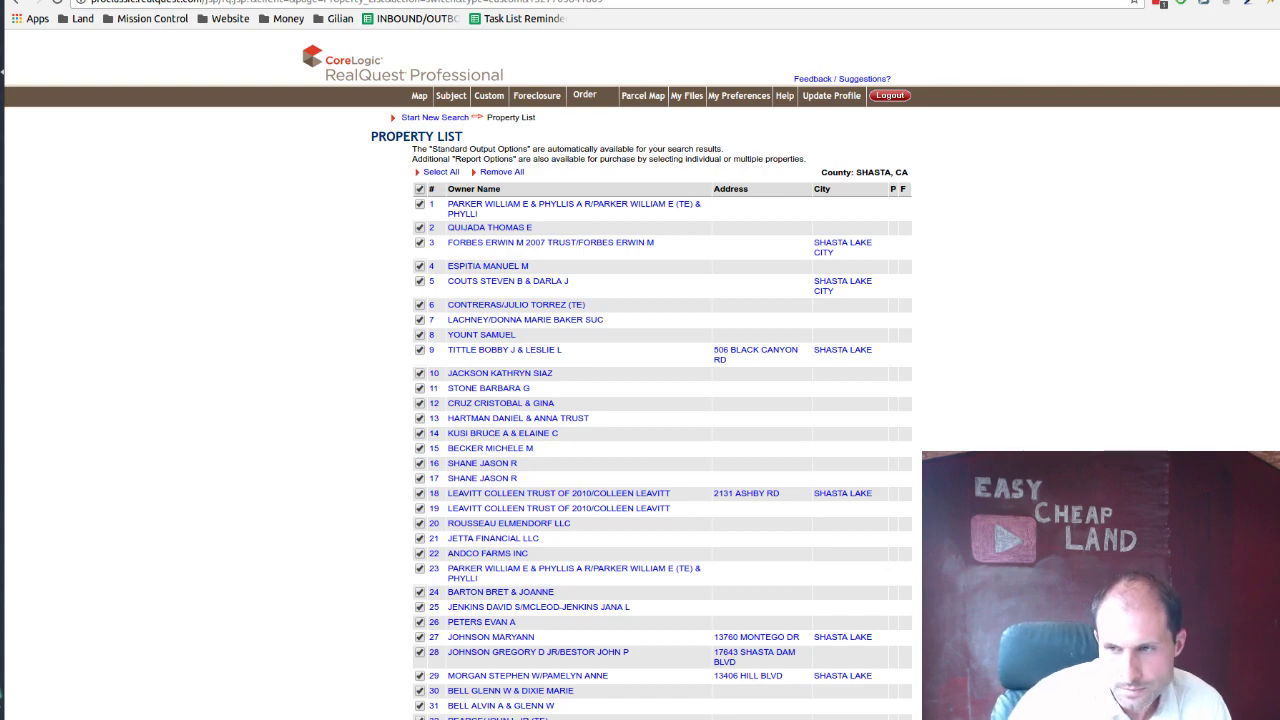
scroll(662, 400, down, 13)
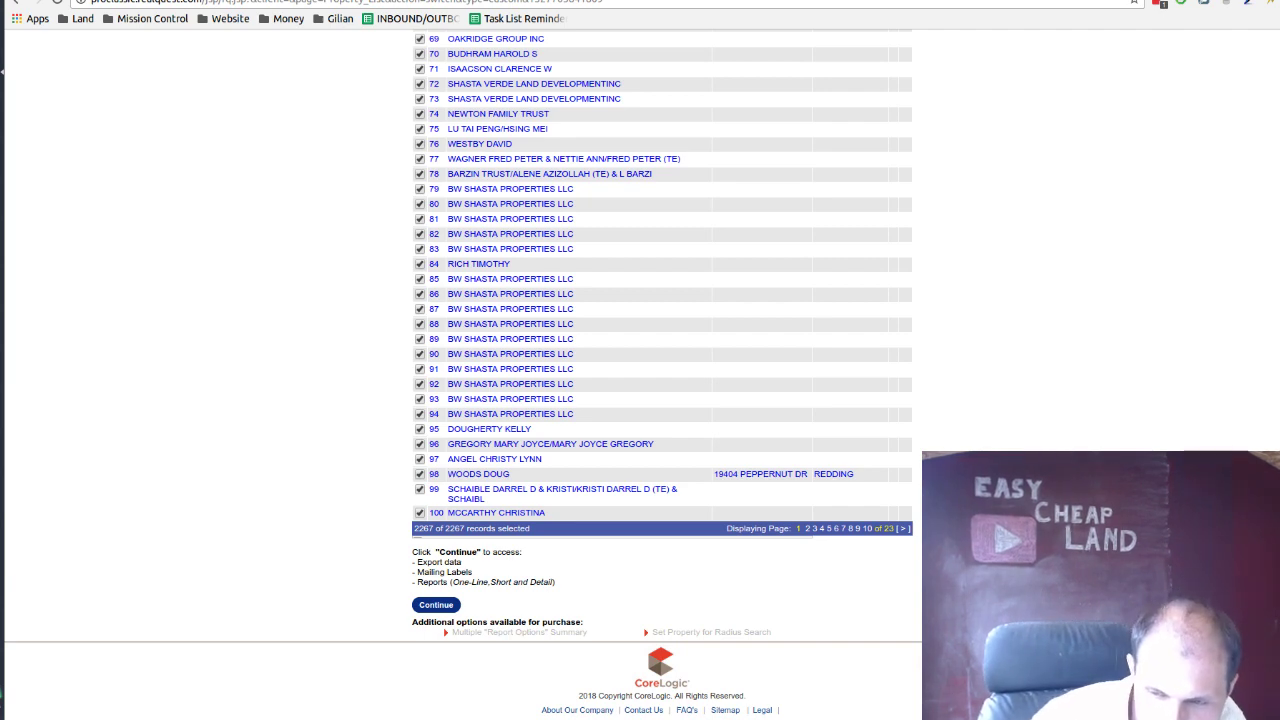
scroll(662, 374, up, 4)
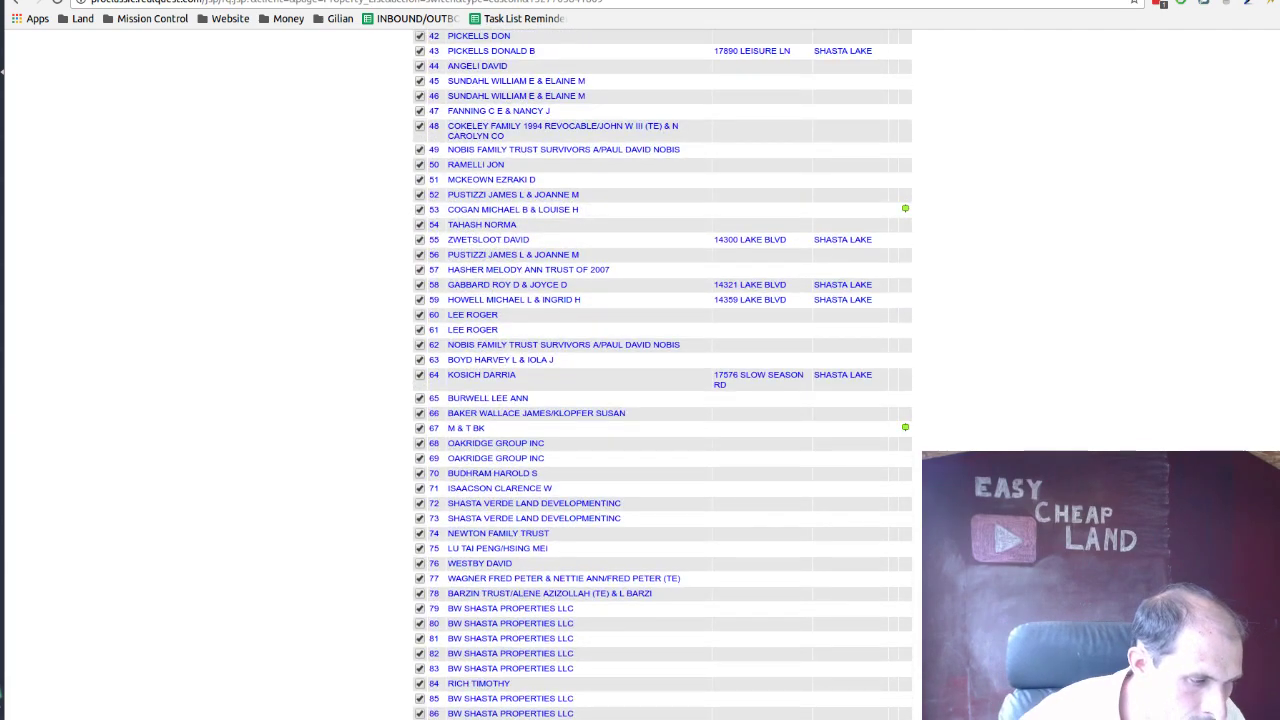
scroll(507, 183, up, 8)
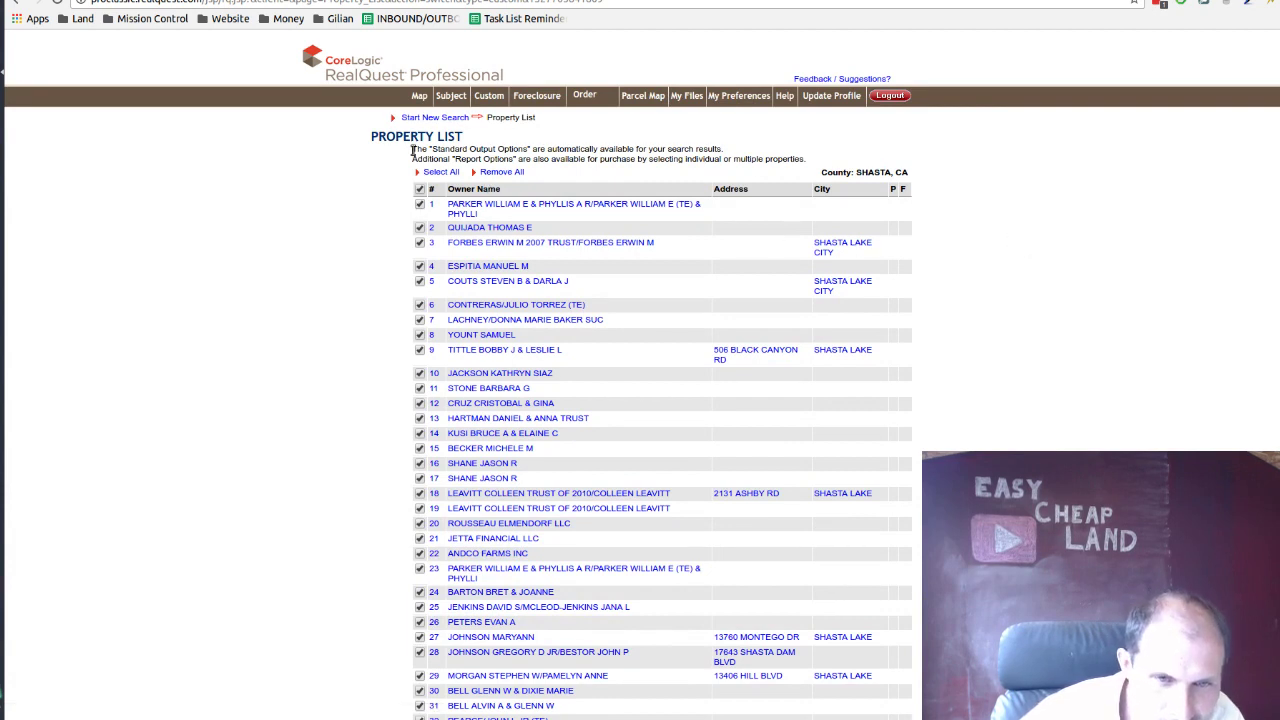
Return to the search form and set the Property Tax maximum to 1500
click(428, 118)
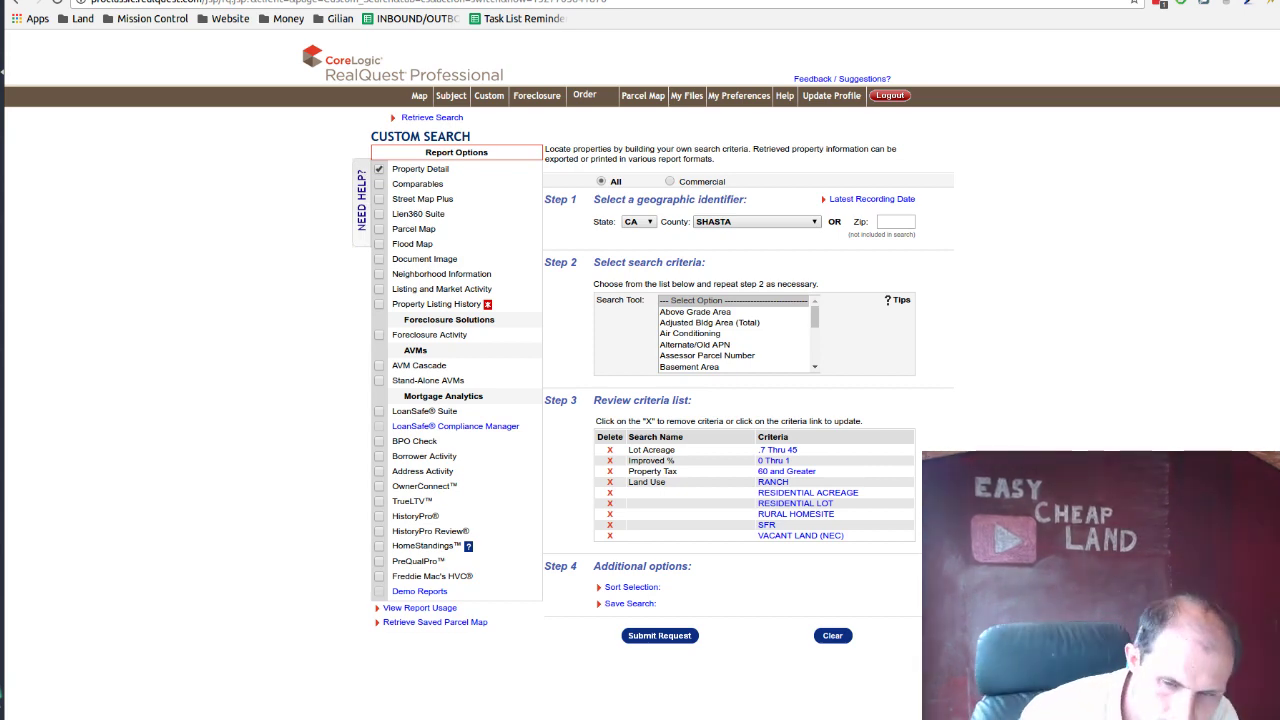
scroll(934, 410, down, 3)
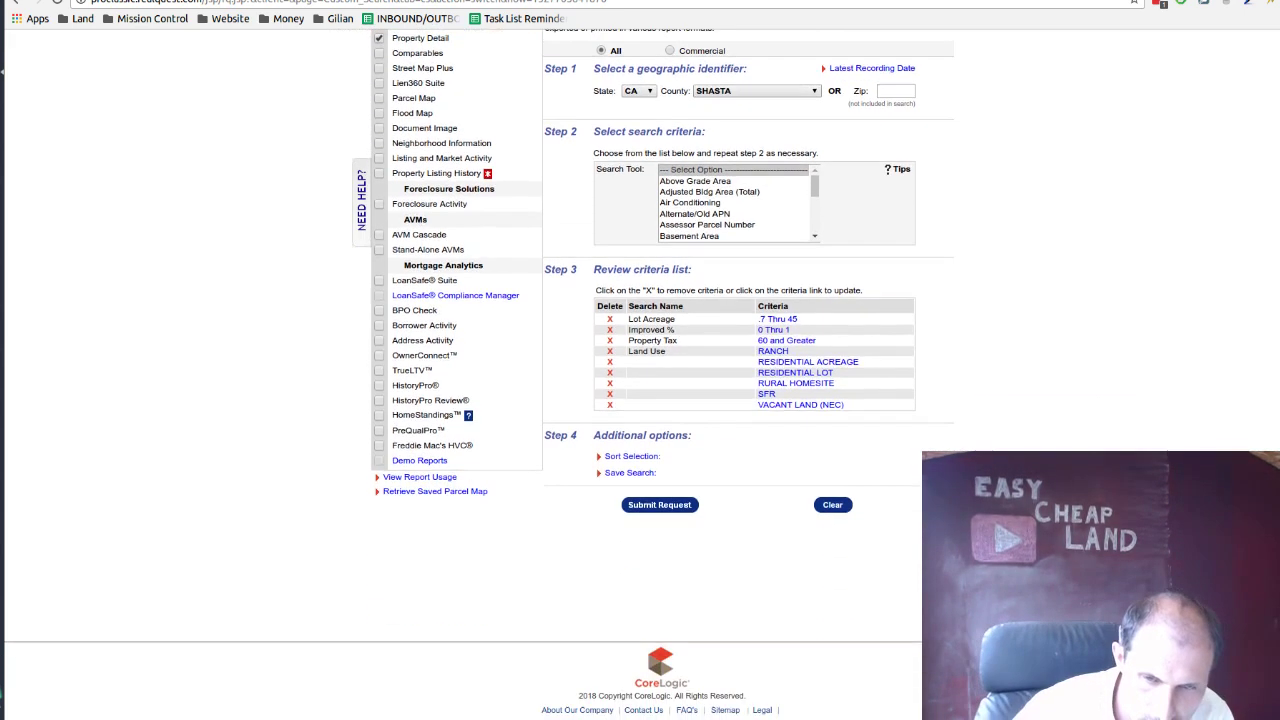
click(798, 347)
click(770, 281)
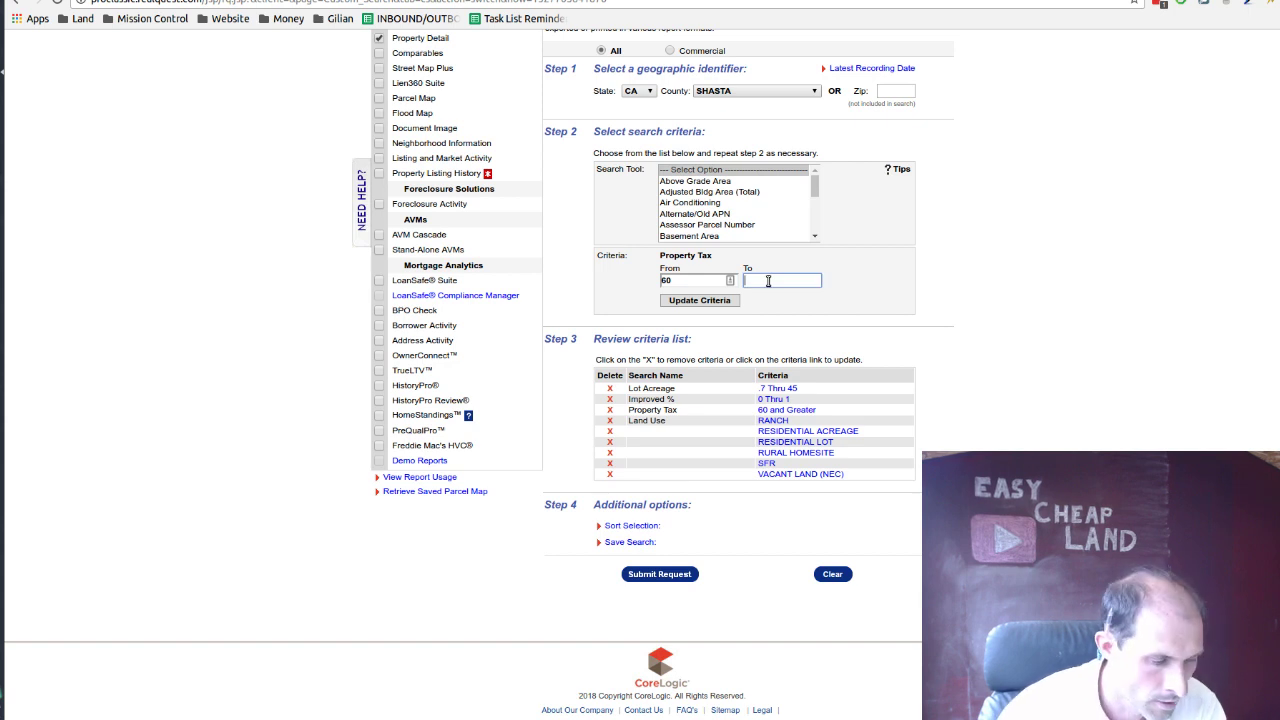
text(1500)
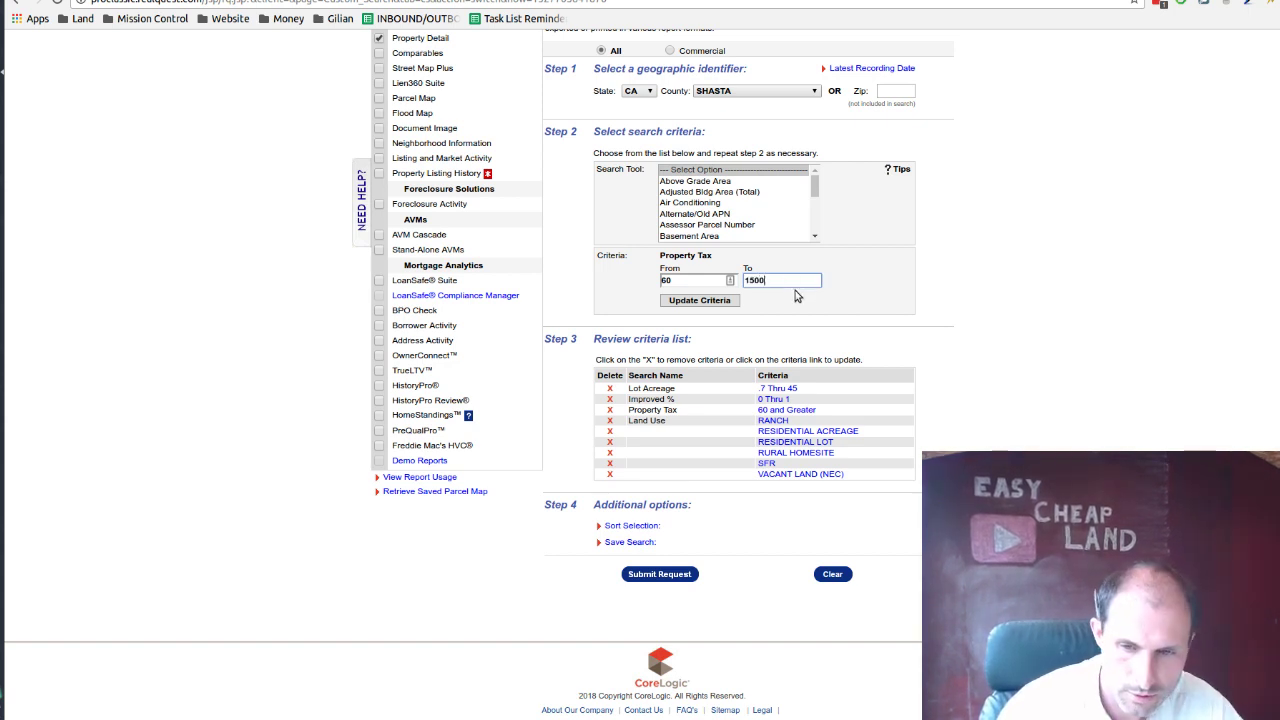
click(706, 306)
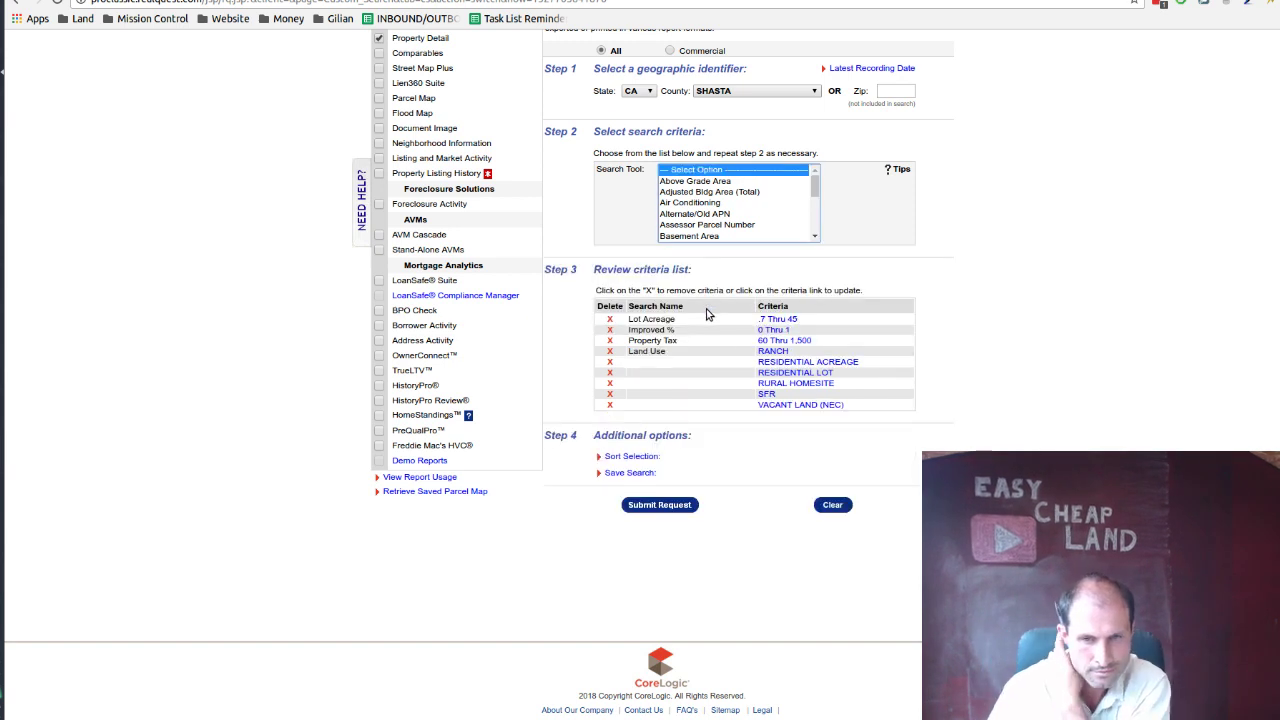
Run the search with the property tax range of 60 to 1,500 and check the number of selected records
click(672, 507)
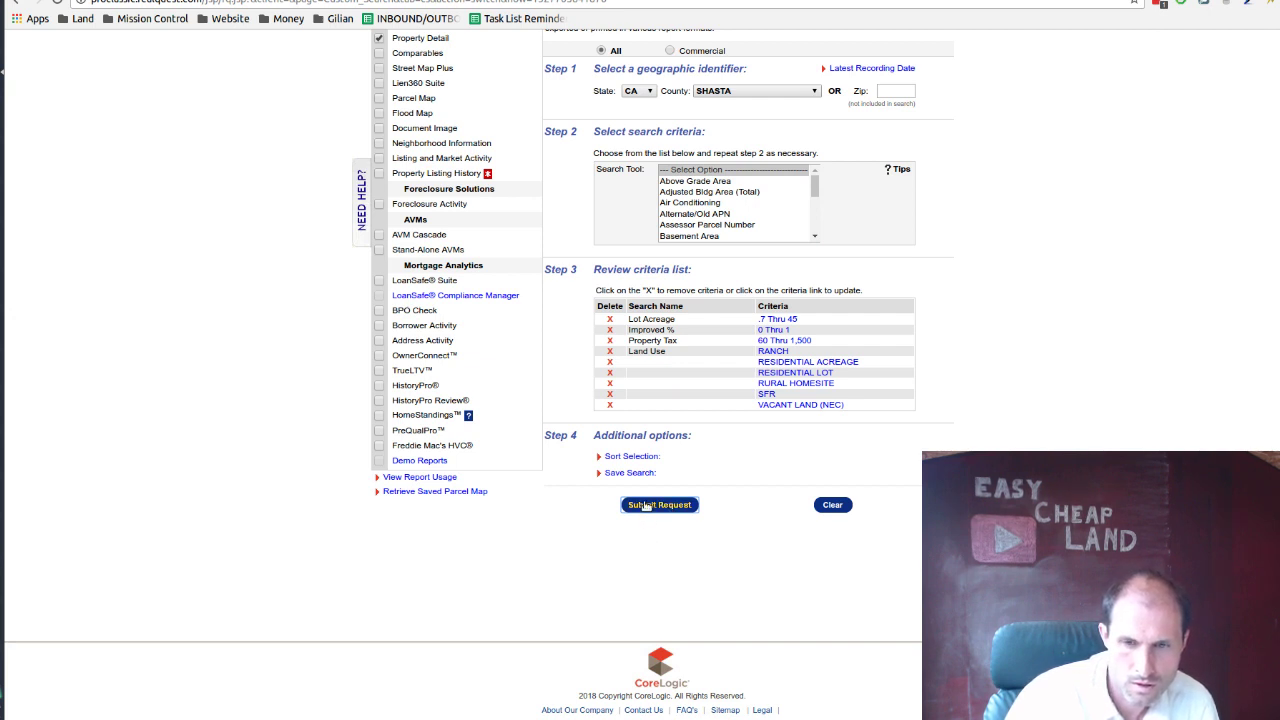
click(650, 507)
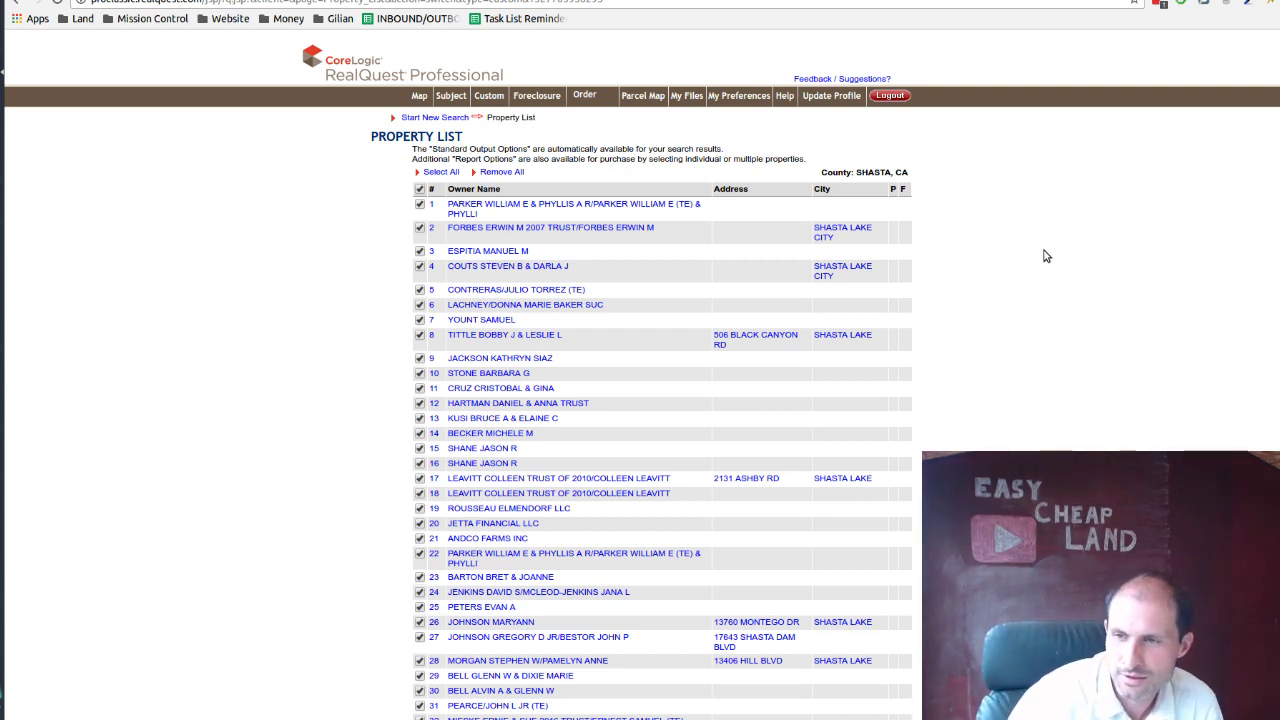
scroll(660, 400, down, 15)
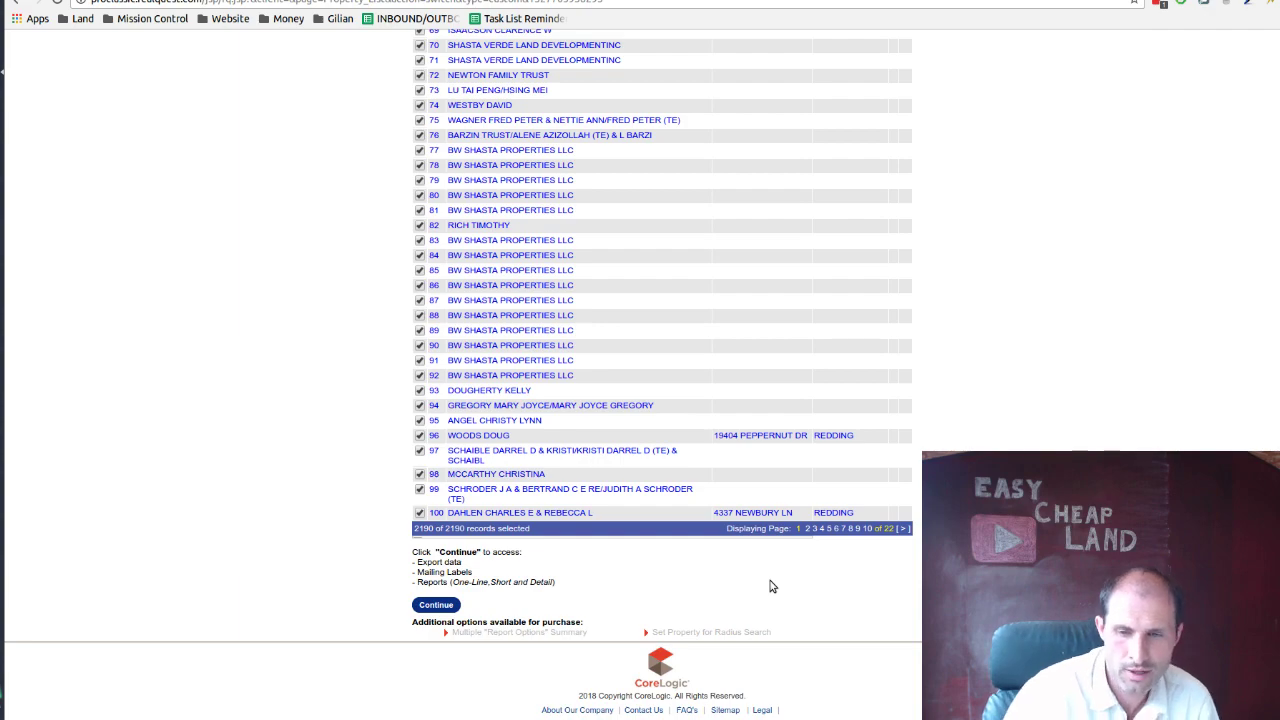
Go back to the search form and lower the Property Tax maximum to 1200
scroll(660, 400, up, 15)
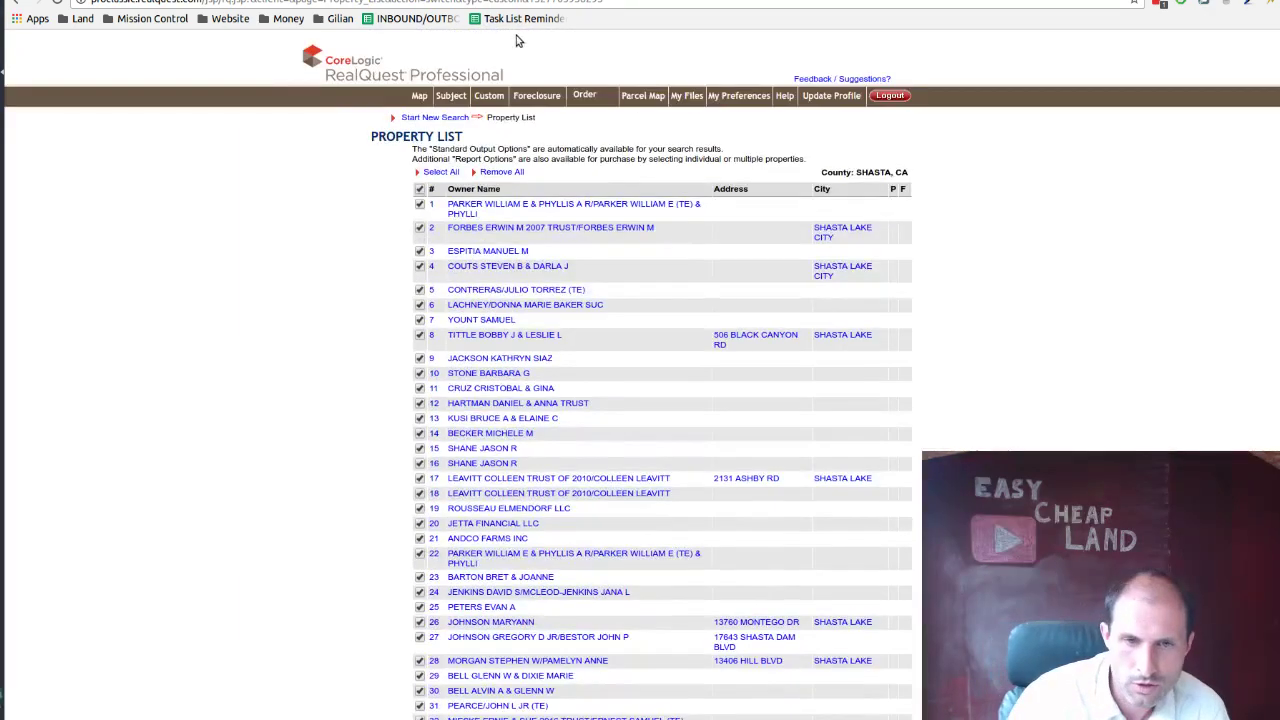
click(436, 118)
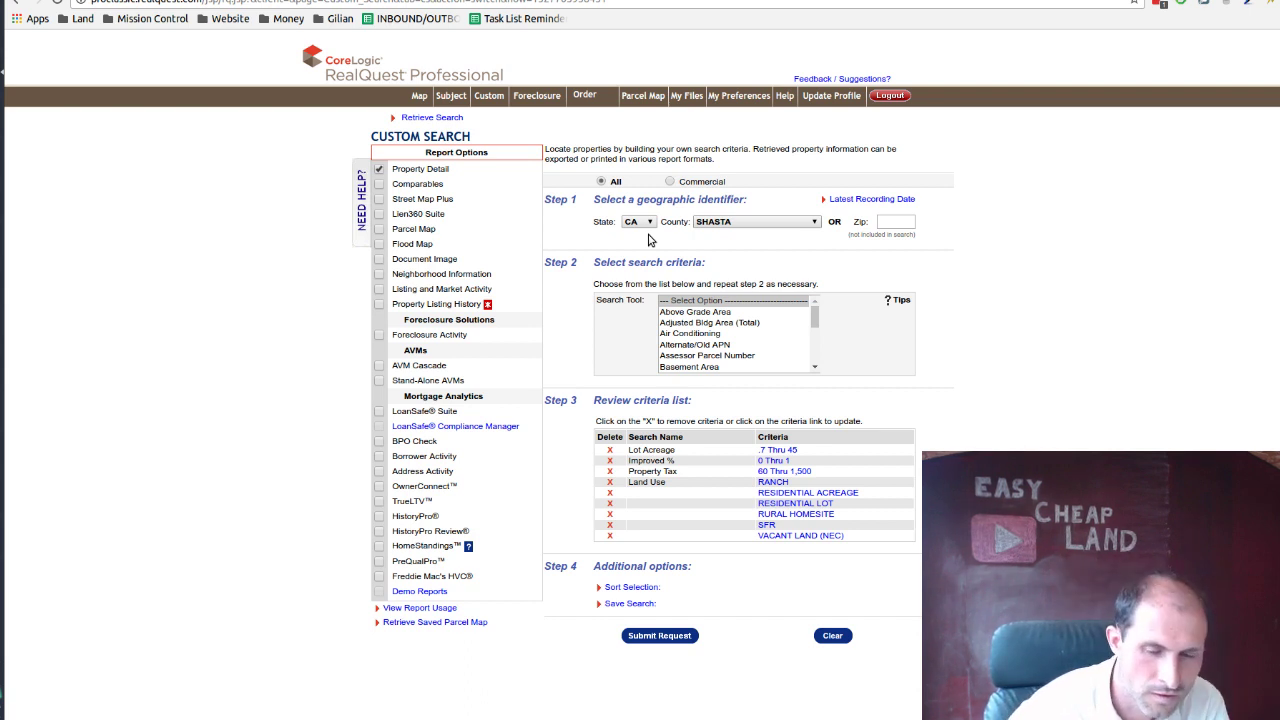
click(815, 222)
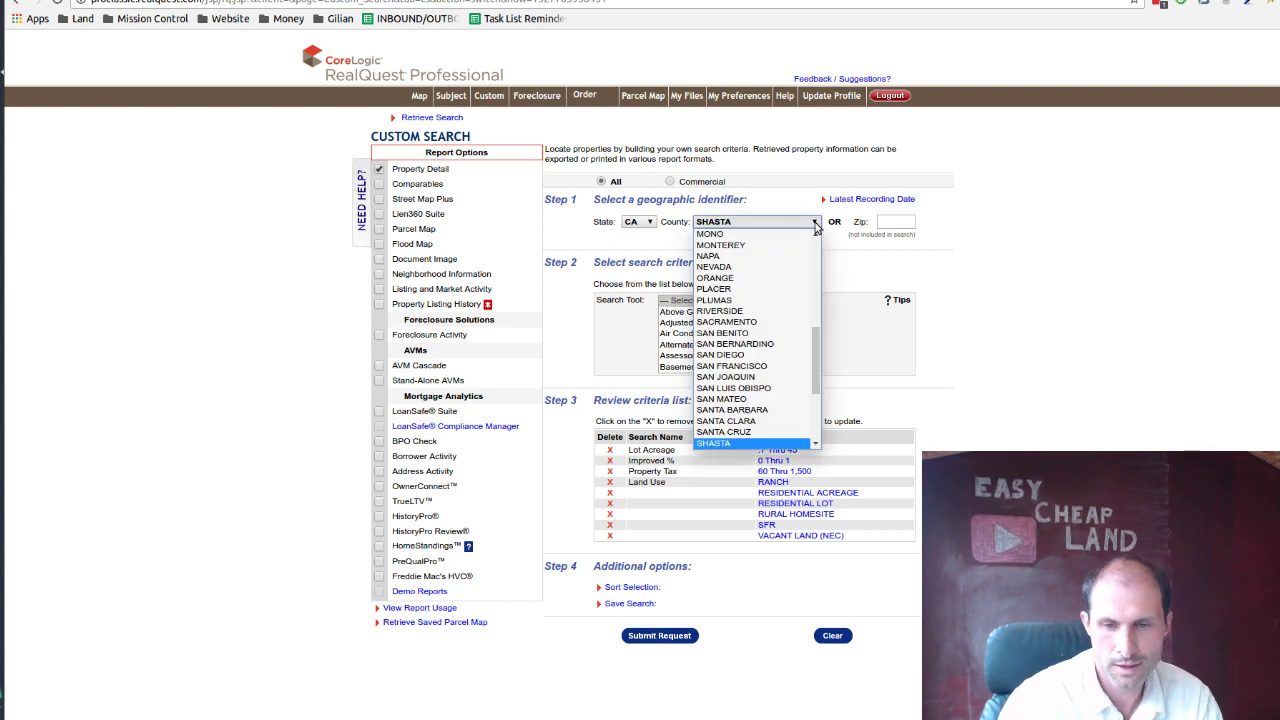
click(815, 222)
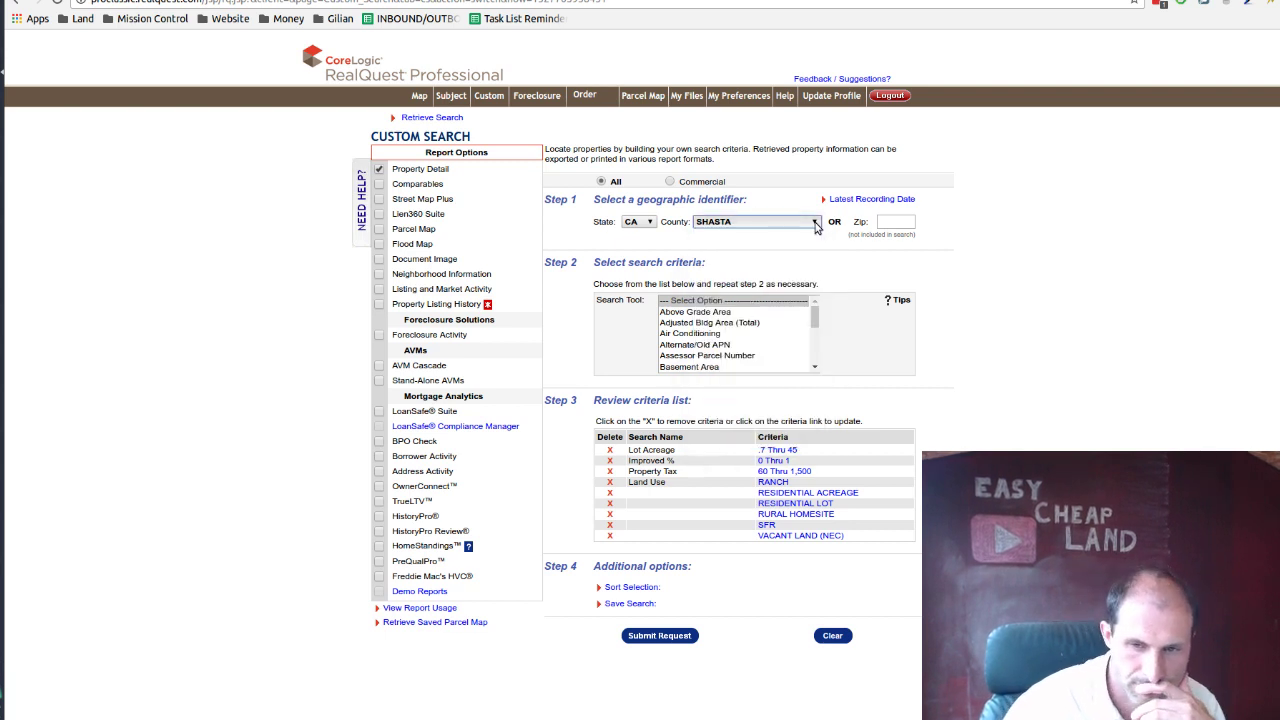
click(784, 471)
double_click(758, 410)
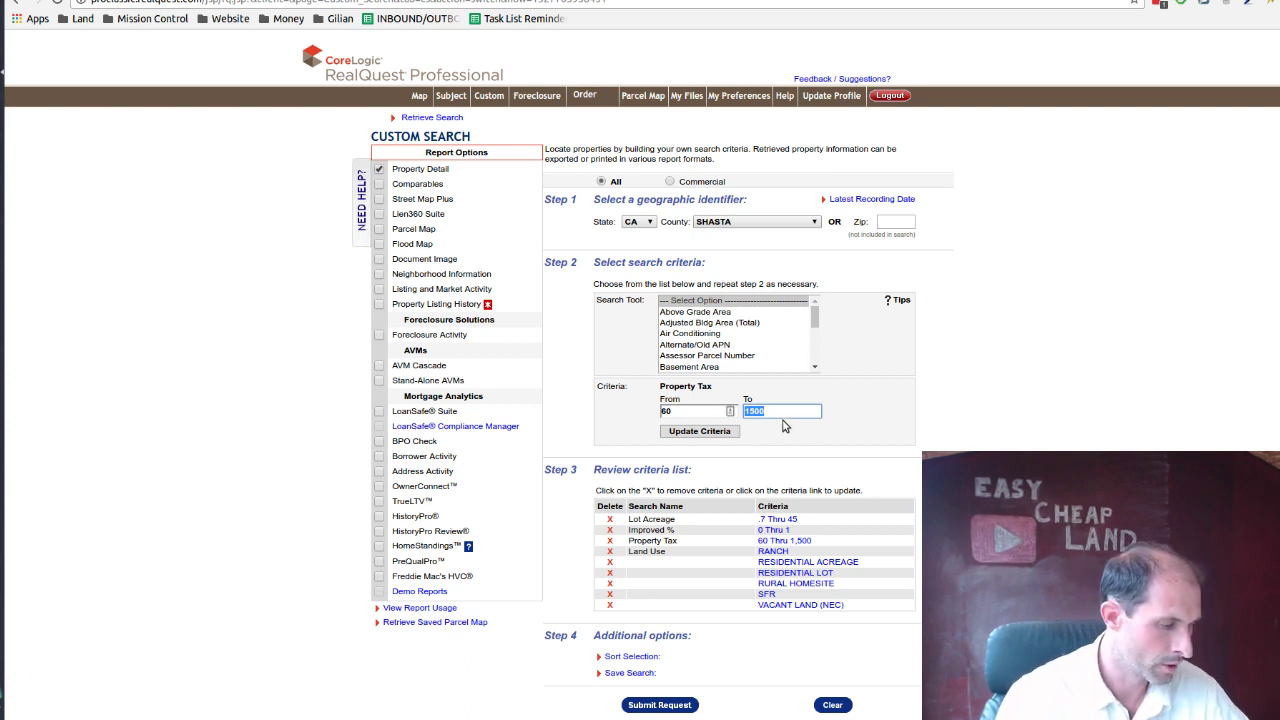
text(1200)
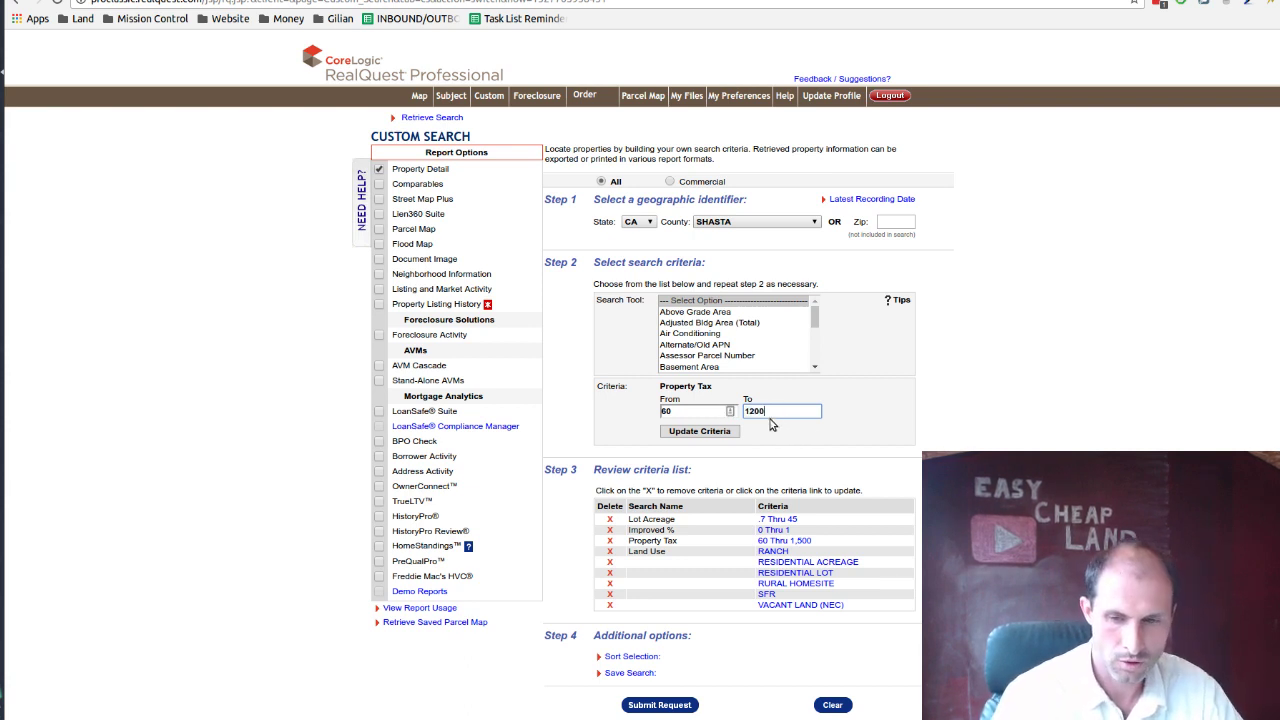
click(695, 434)
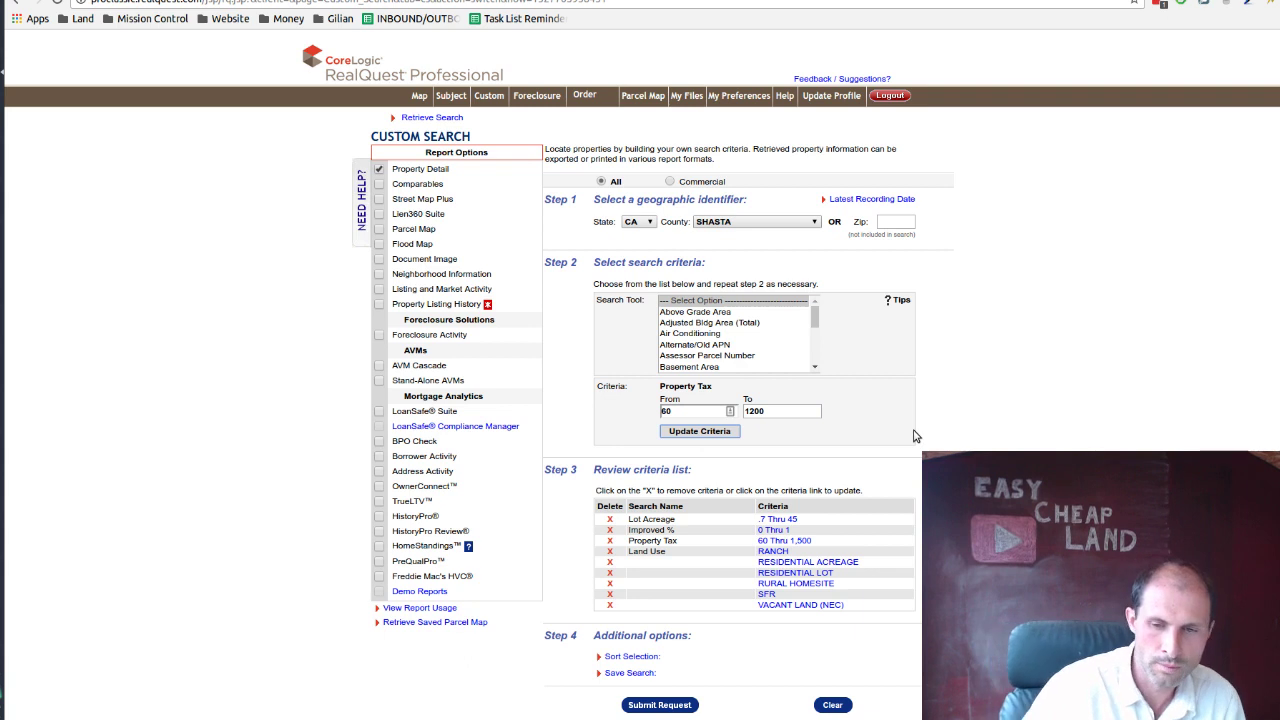
Run the search with the property tax range of 60 to 1,200 and check the number of selected records
click(645, 635)
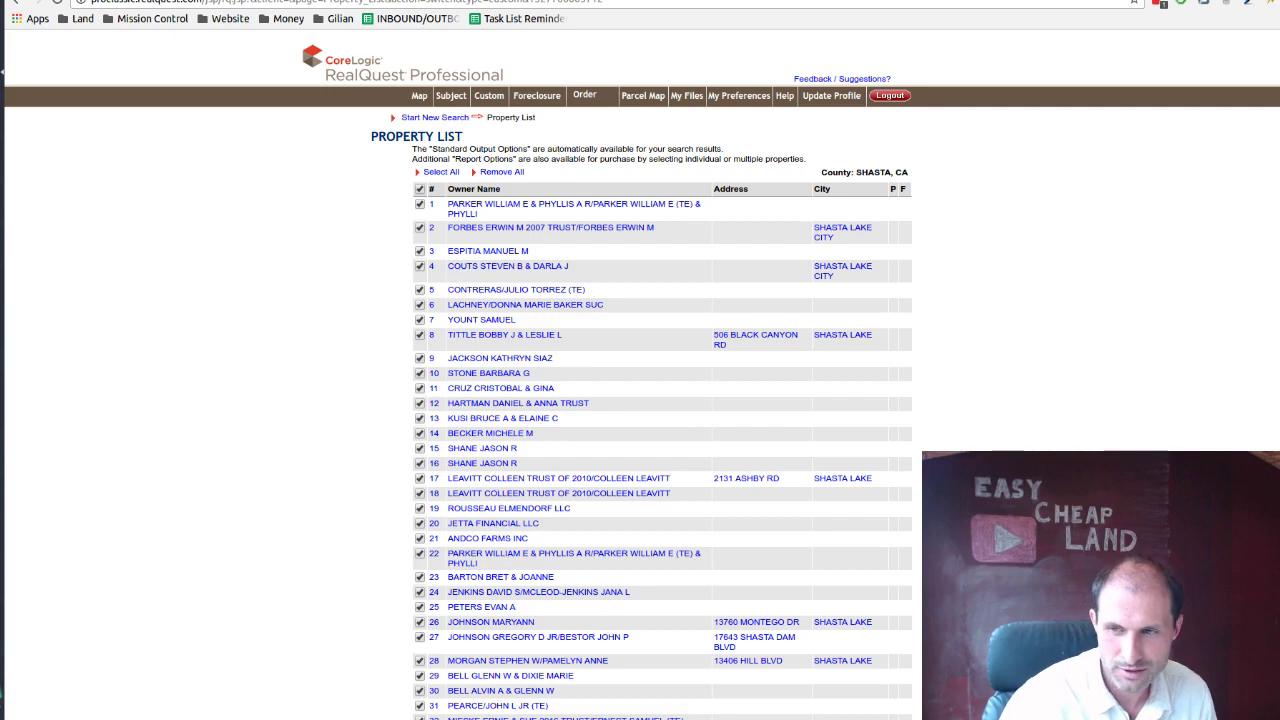
scroll(660, 400, down, 10)
scroll(660, 400, down, 3)
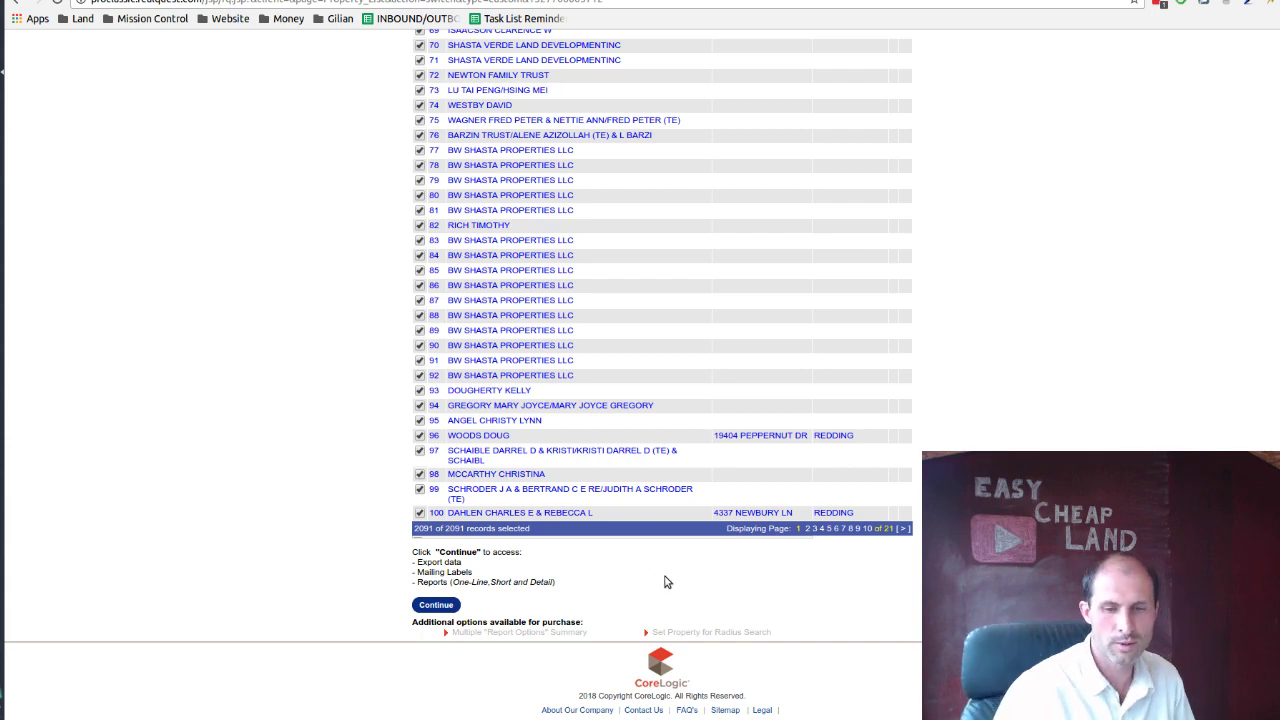
Go back to the search form and lower the Property Tax maximum to 1000
scroll(656, 580, up, 20)
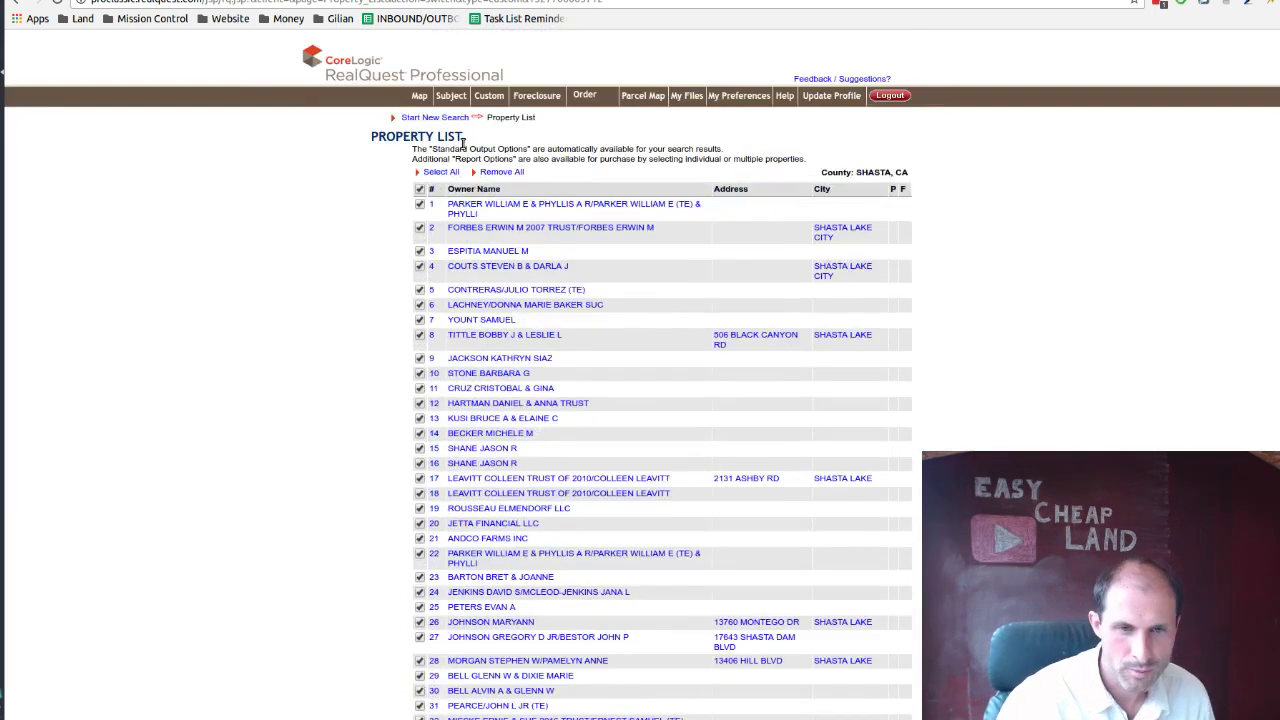
click(436, 117)
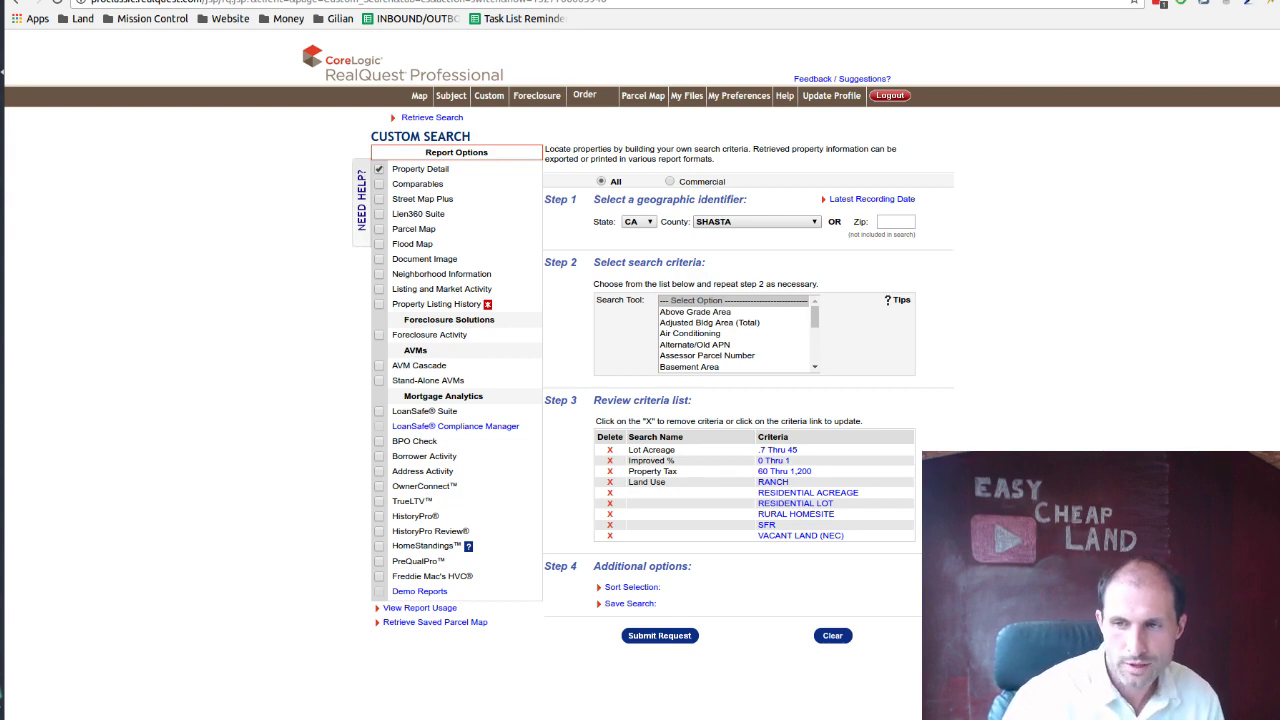
scroll(1204, 374, down, 3)
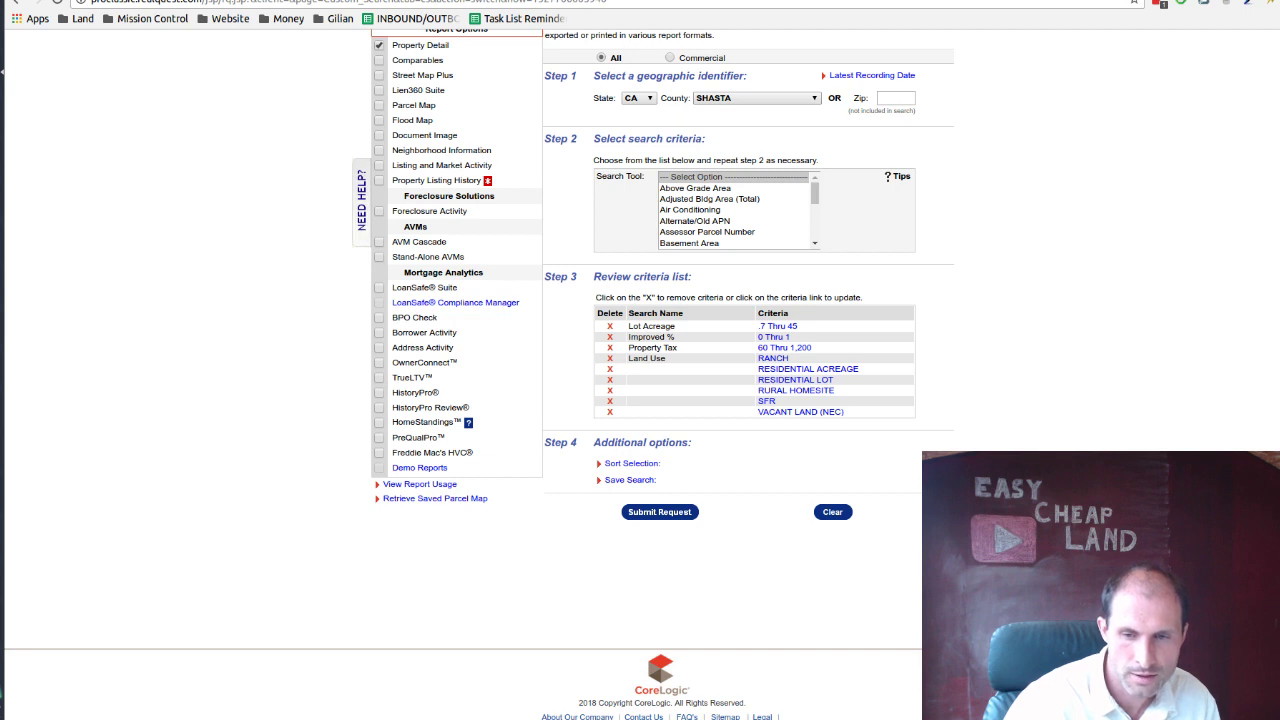
click(784, 347)
double_click(783, 288)
text(1000)
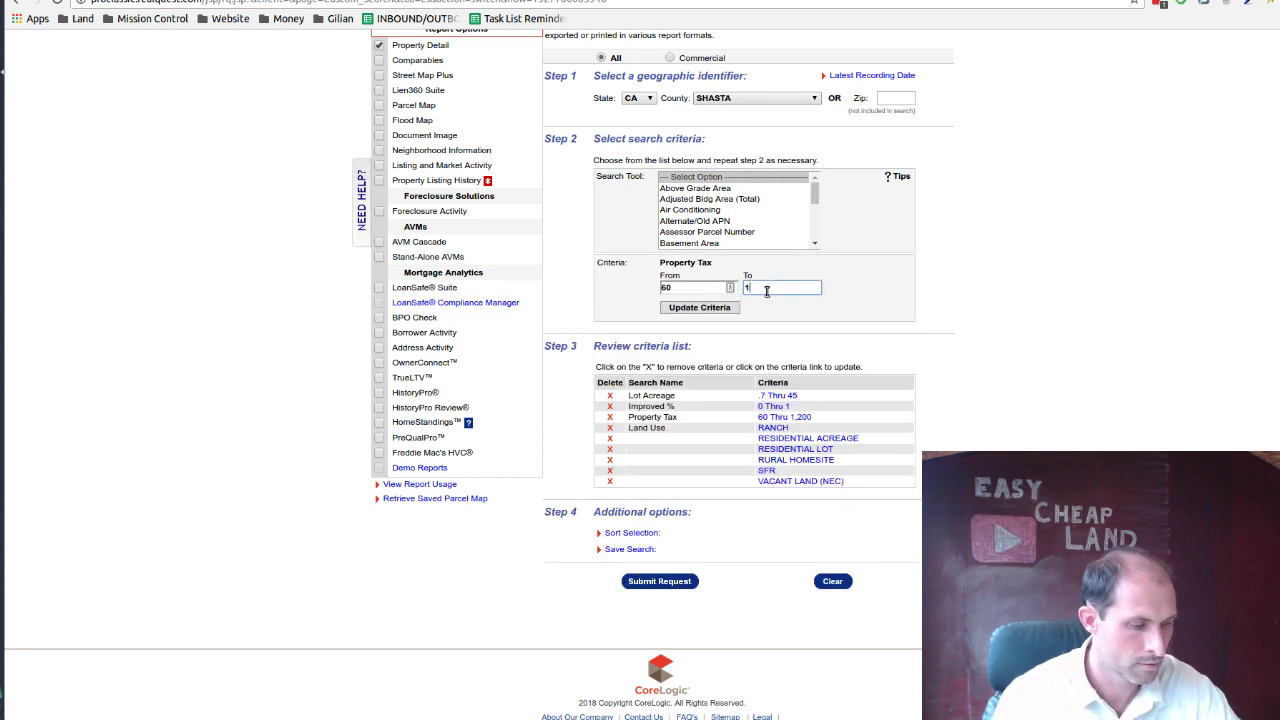
click(703, 310)
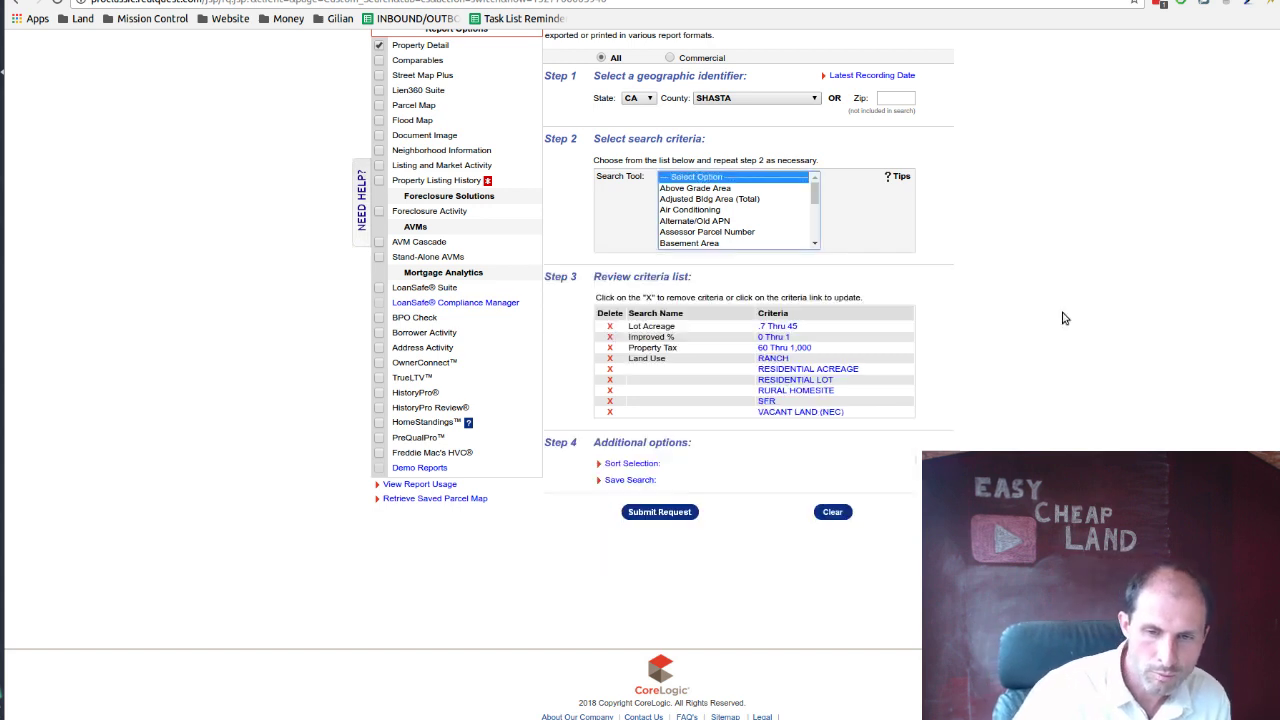
Run the search with the property tax range of 60 to 1,000 and check the number of selected records
click(655, 511)
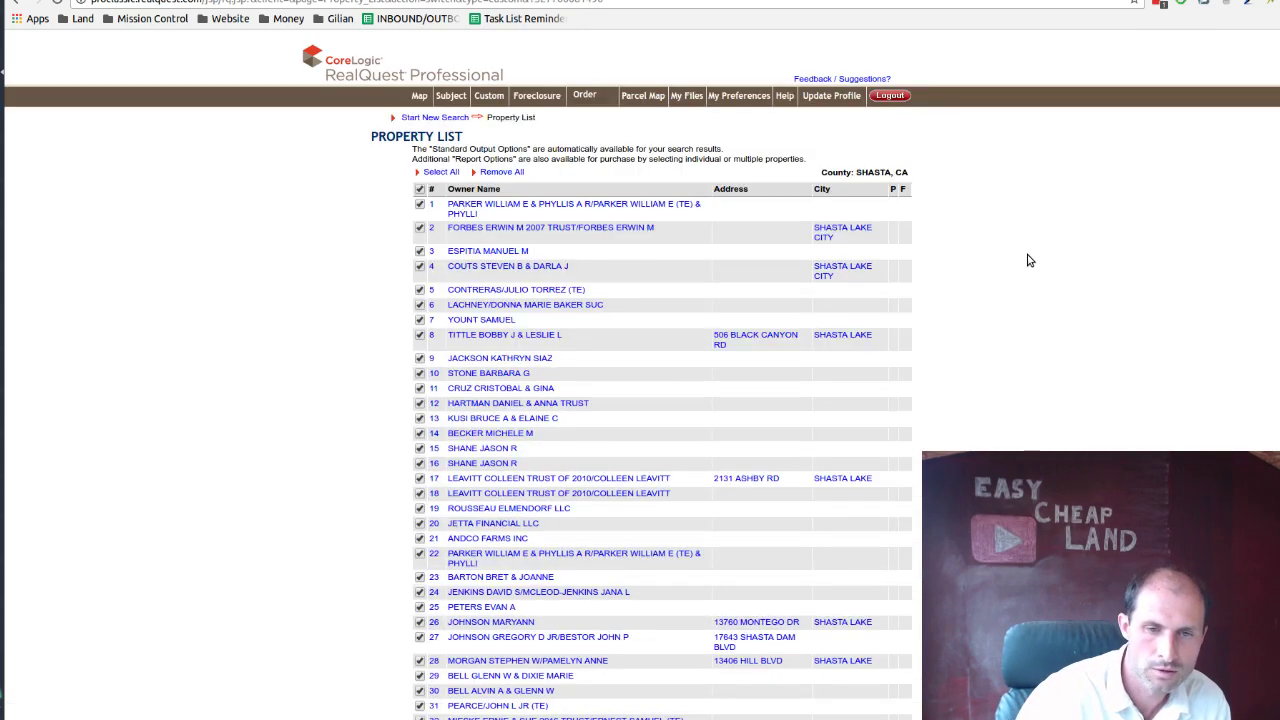
scroll(1045, 292, down, 5)
scroll(1045, 295, down, 7)
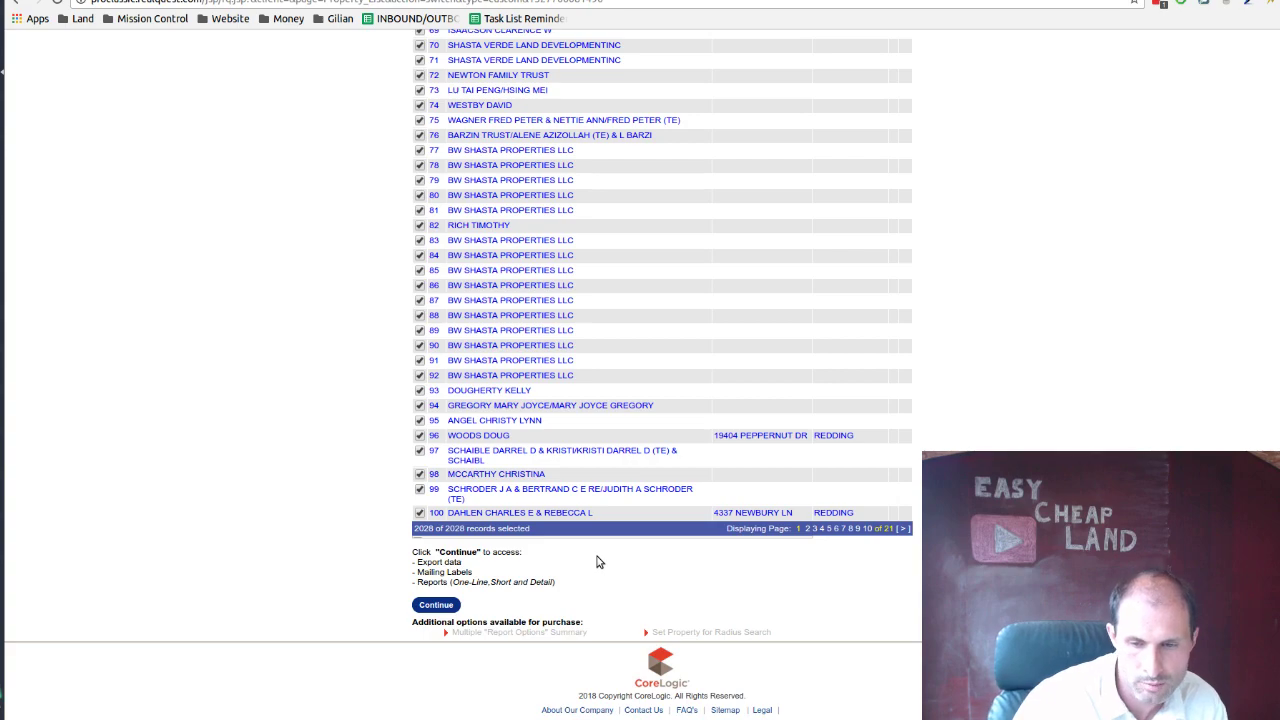
Return to the search form and save the current Shasta criteria as a search named ShastaSkinned
scroll(599, 557, up, 15)
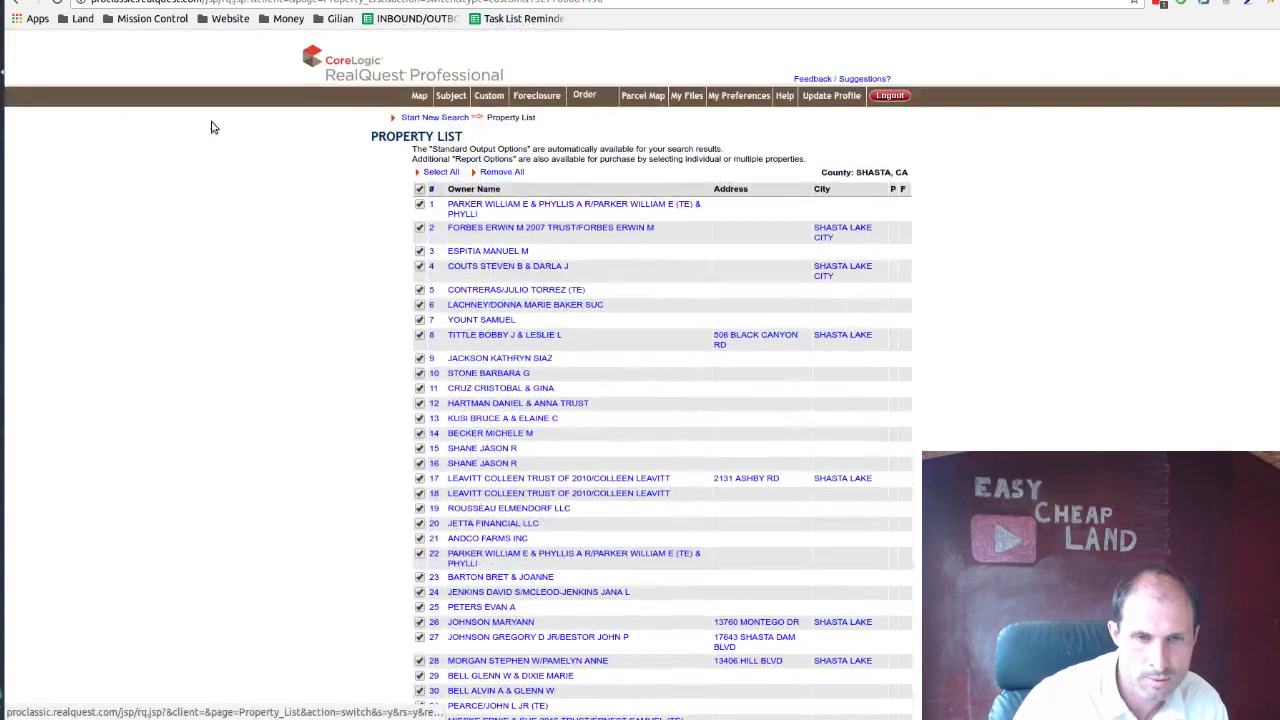
click(435, 117)
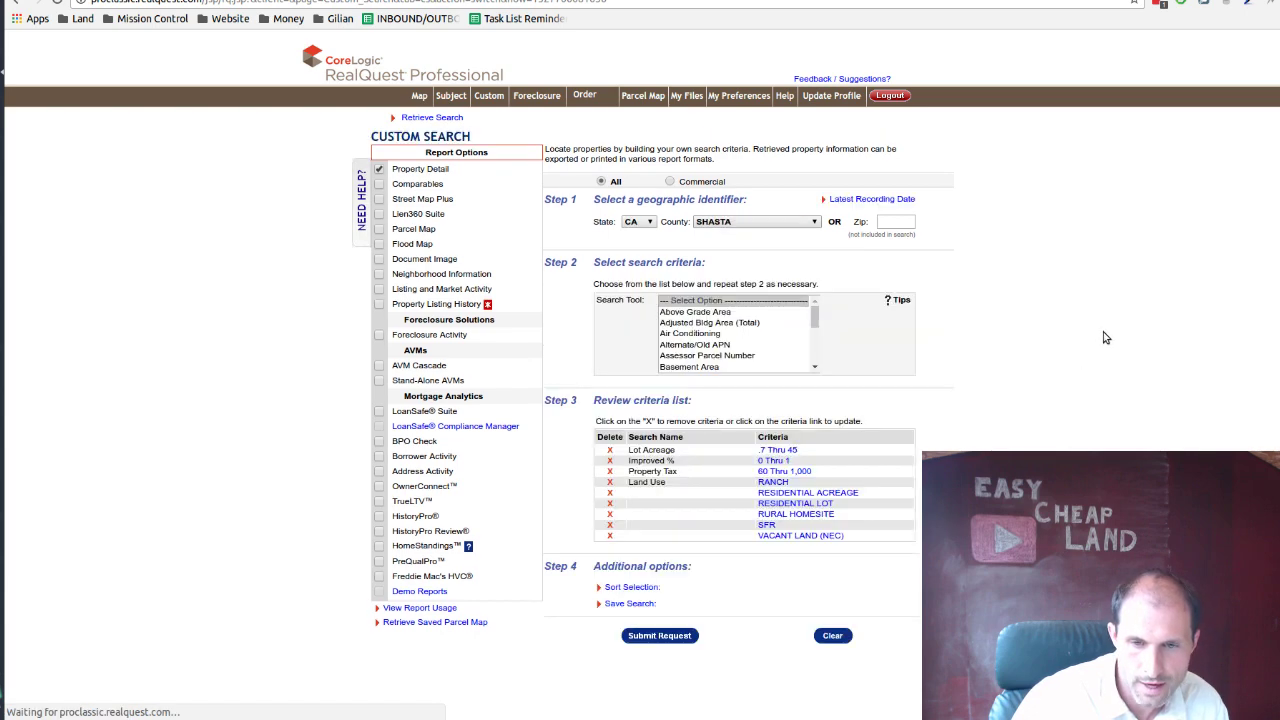
scroll(1097, 357, down, 3)
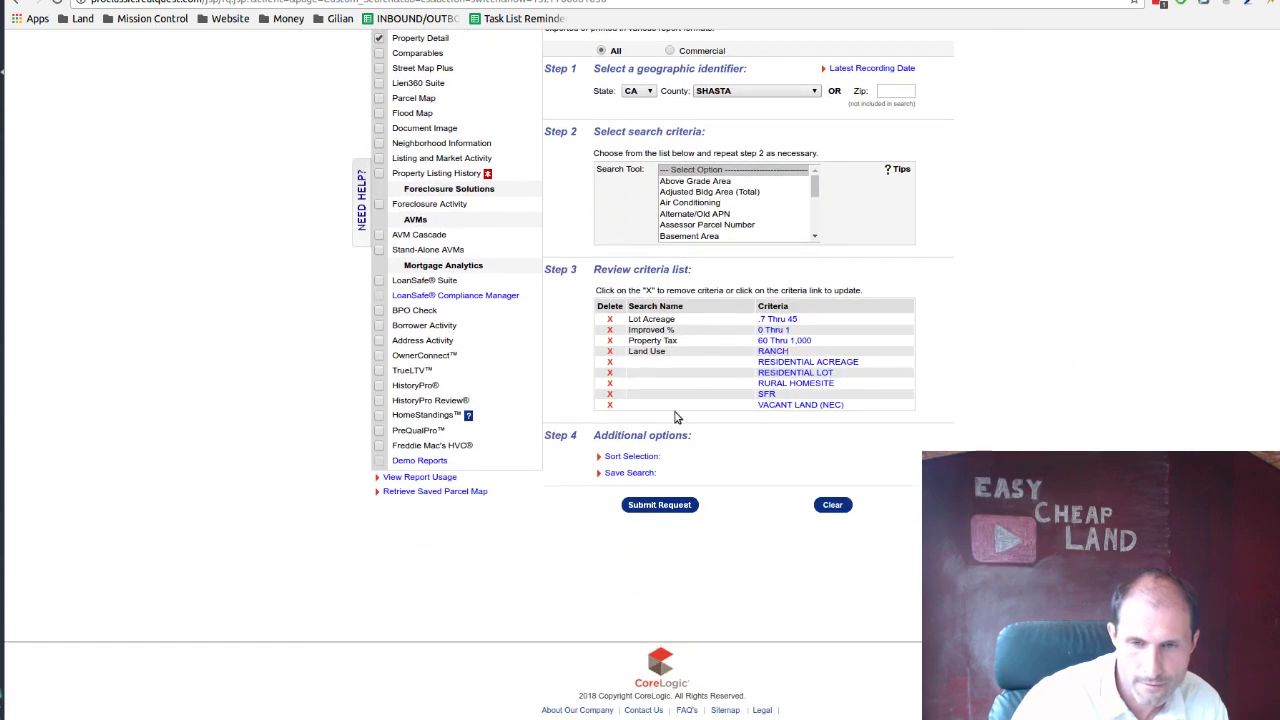
click(630, 473)
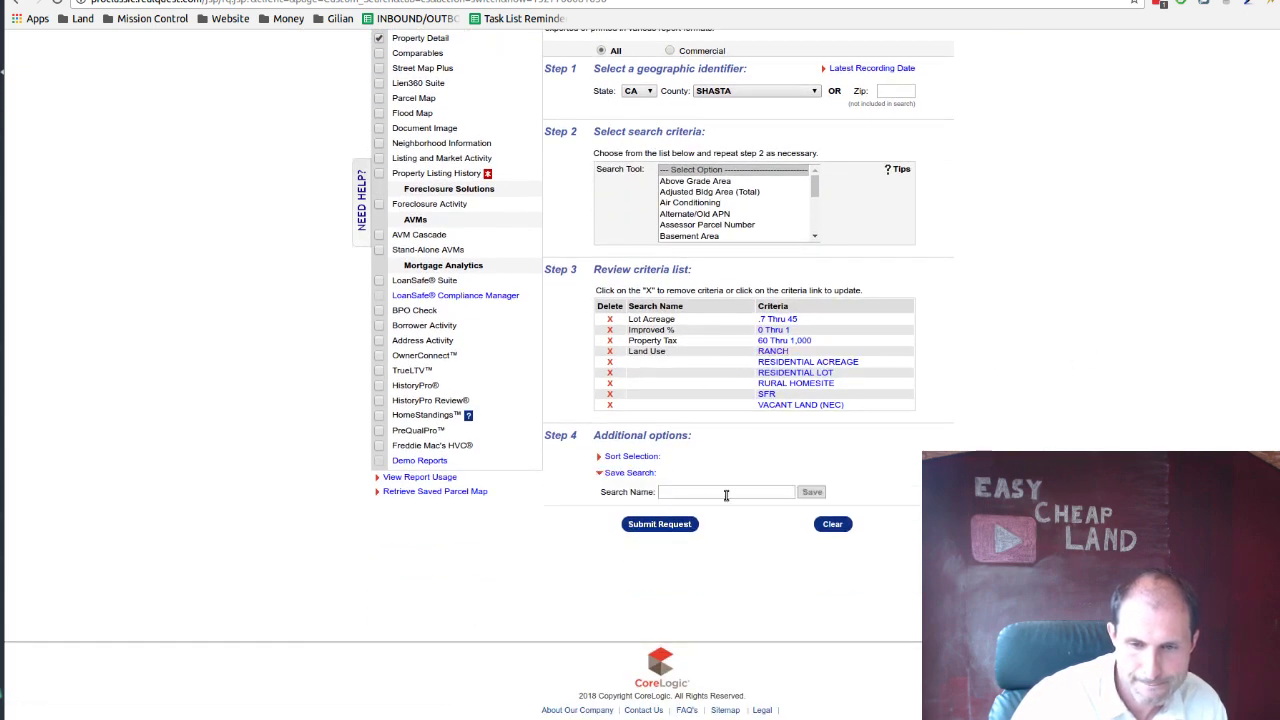
click(690, 493)
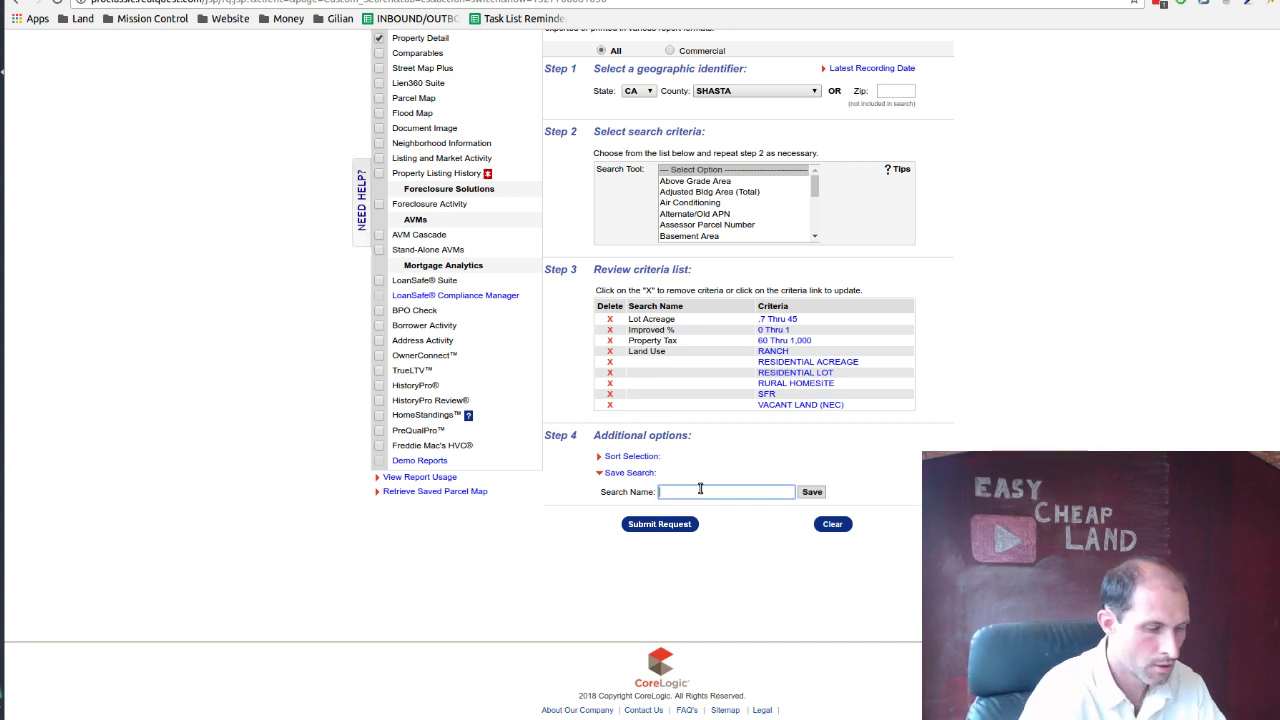
text(Shasta)
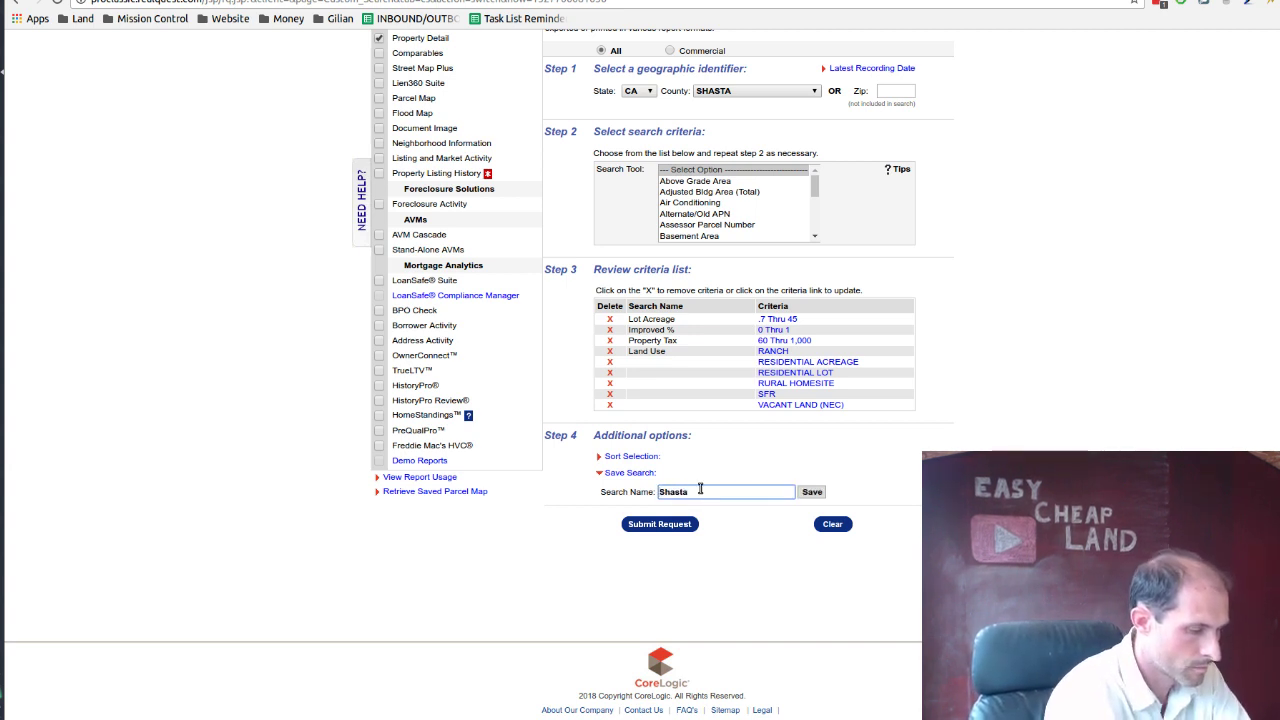
text(Landed)
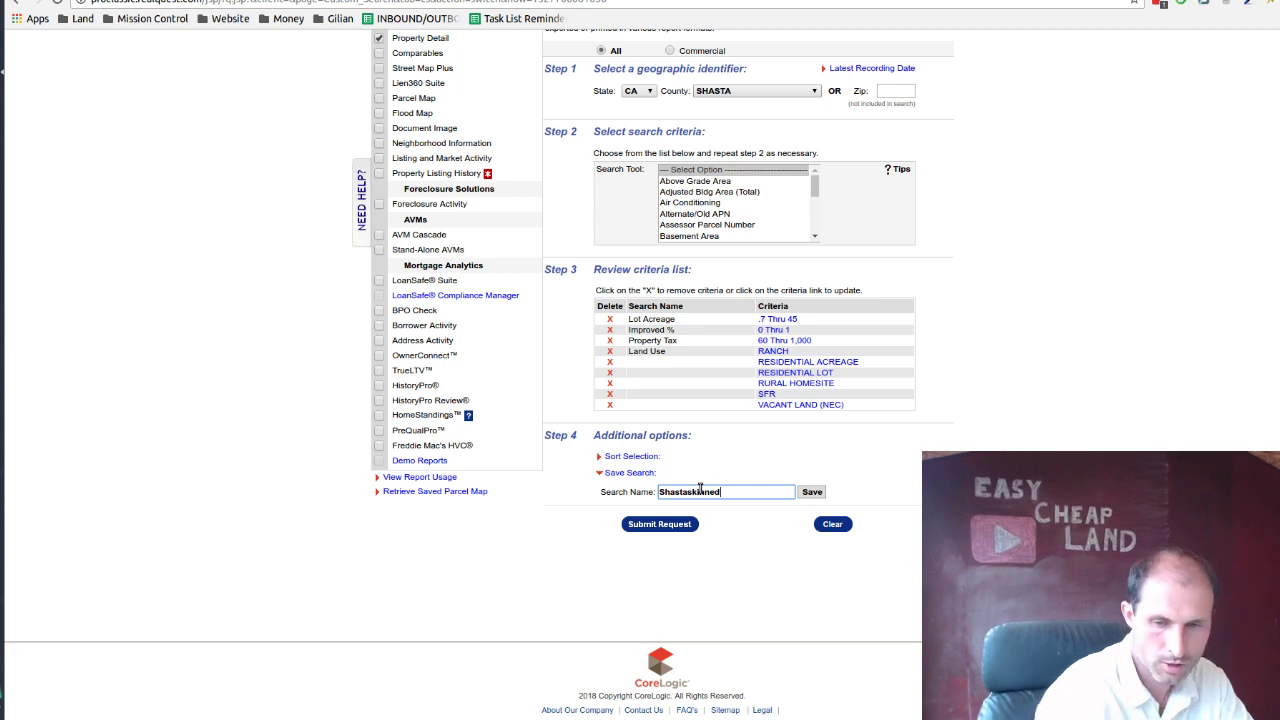
click(688, 492)
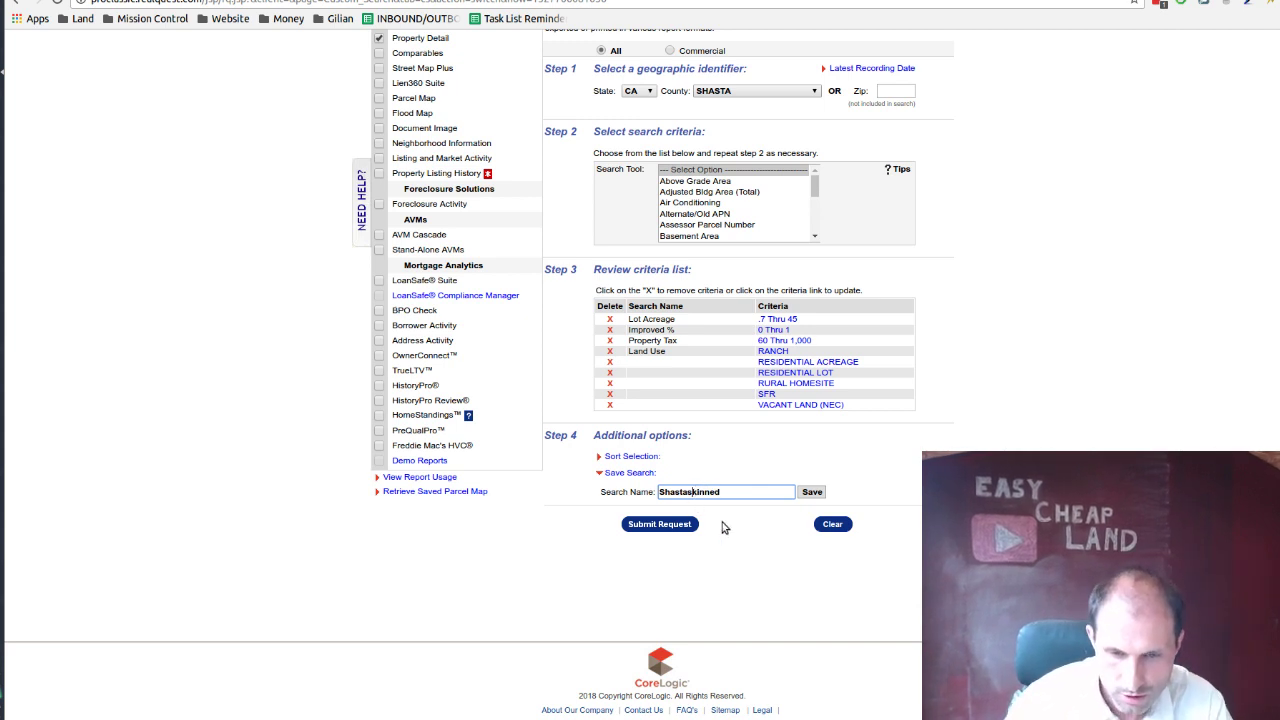
key(BackSpace)
text(S)
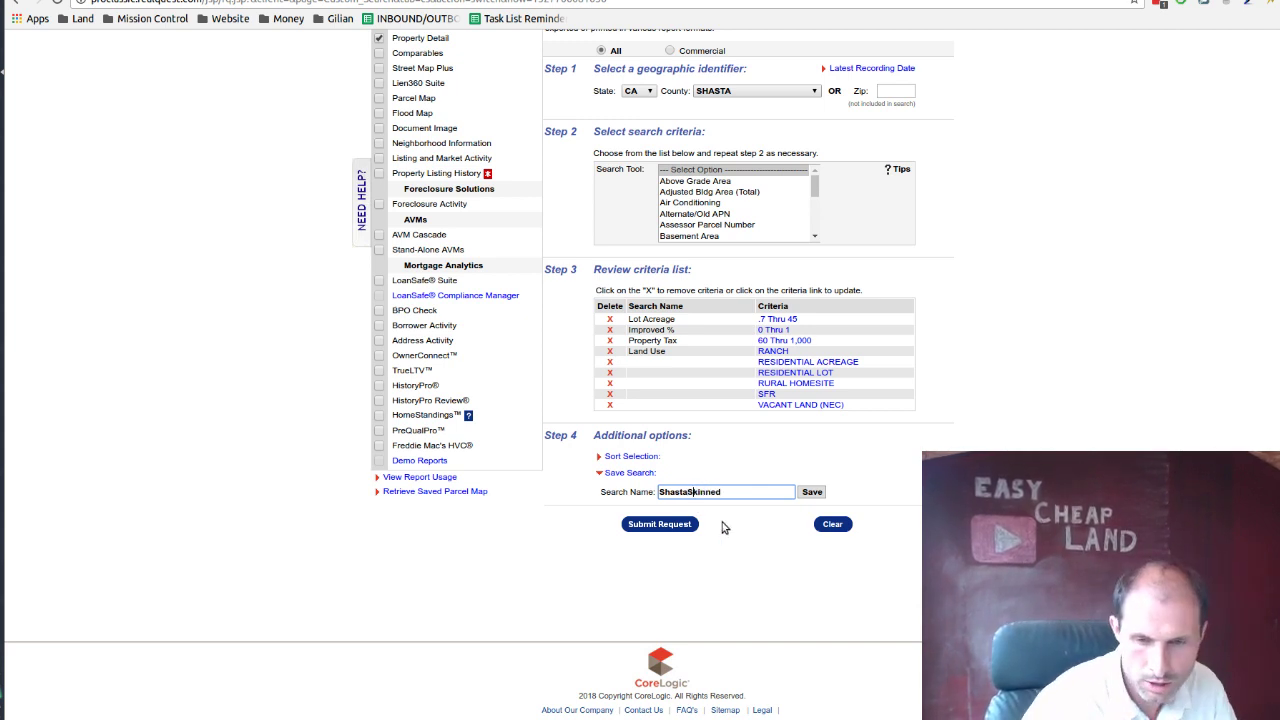
click(812, 491)
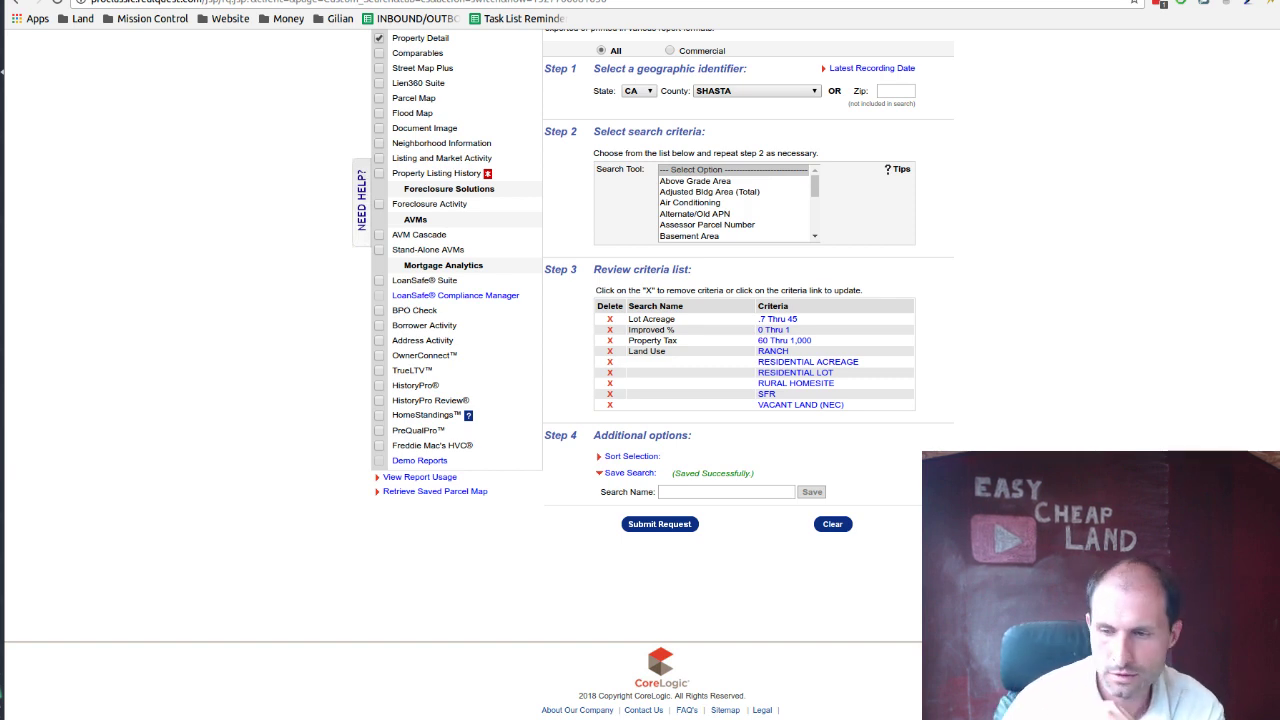
Submit the Shasta search with the 60 to 1,000 property tax range again and check the selected records count in the property list
scroll(1012, 298, up, 3)
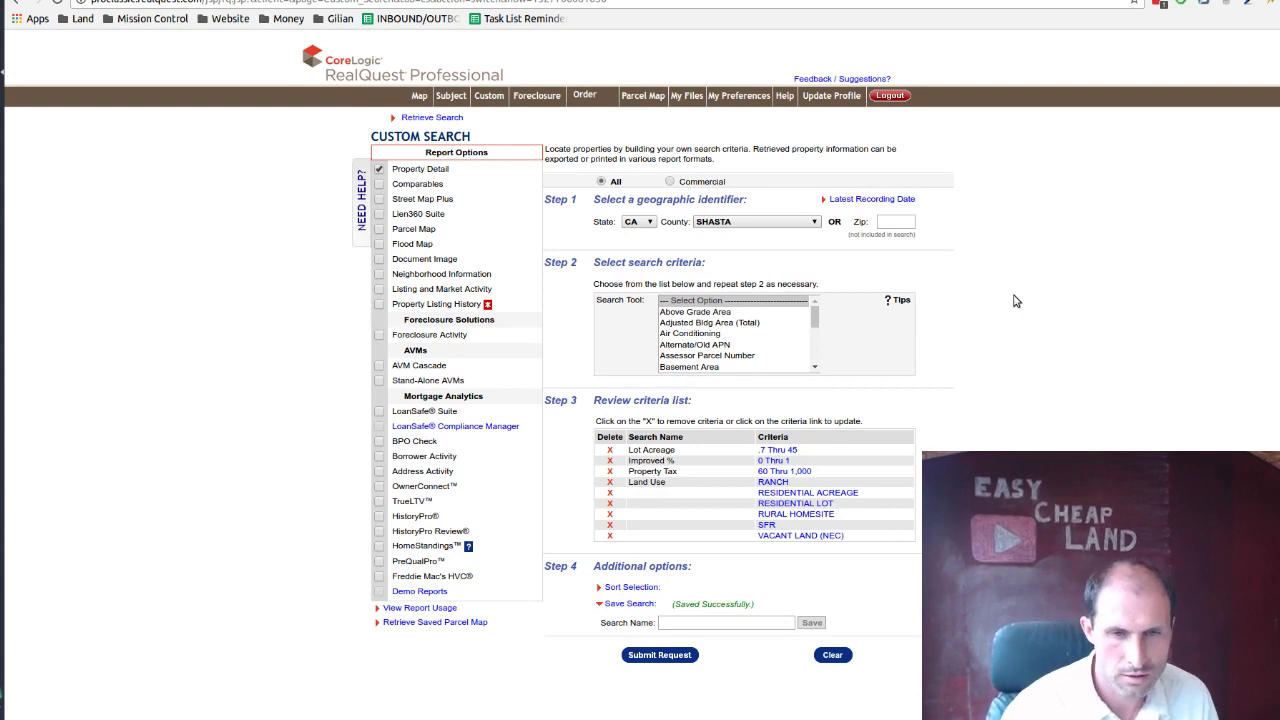
click(655, 655)
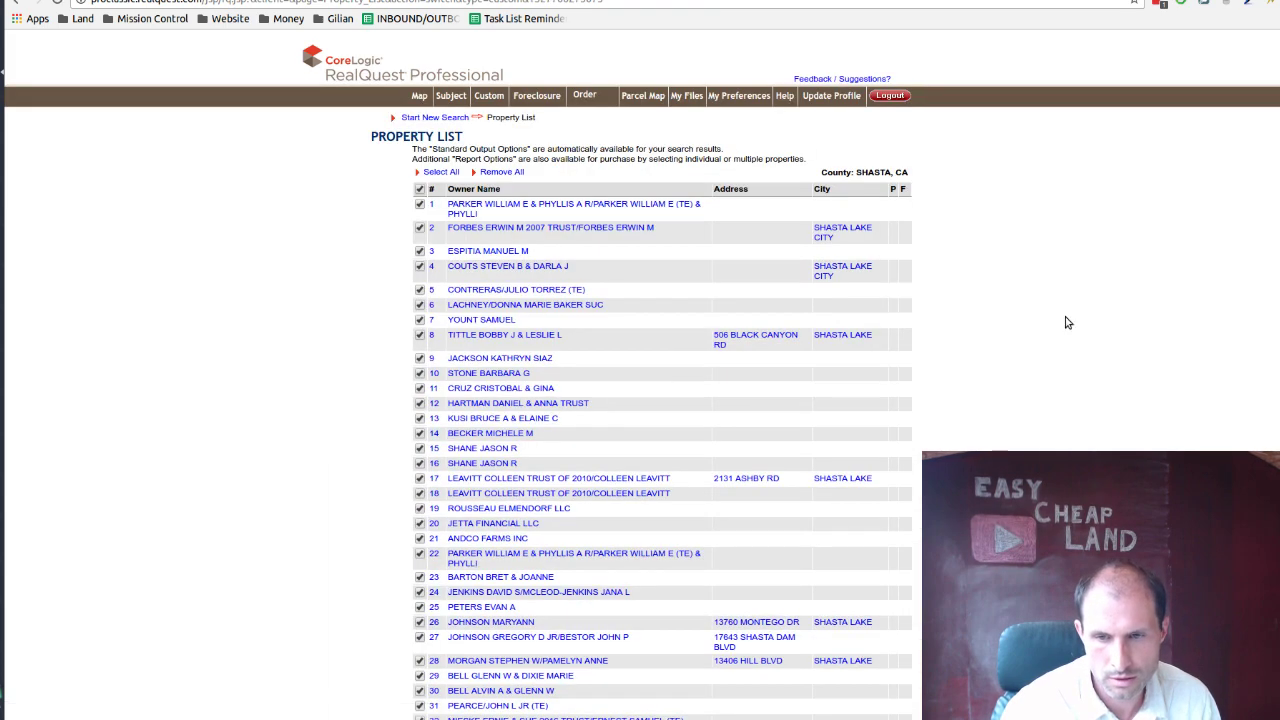
scroll(1063, 315, down, 5)
scroll(1063, 315, down, 8)
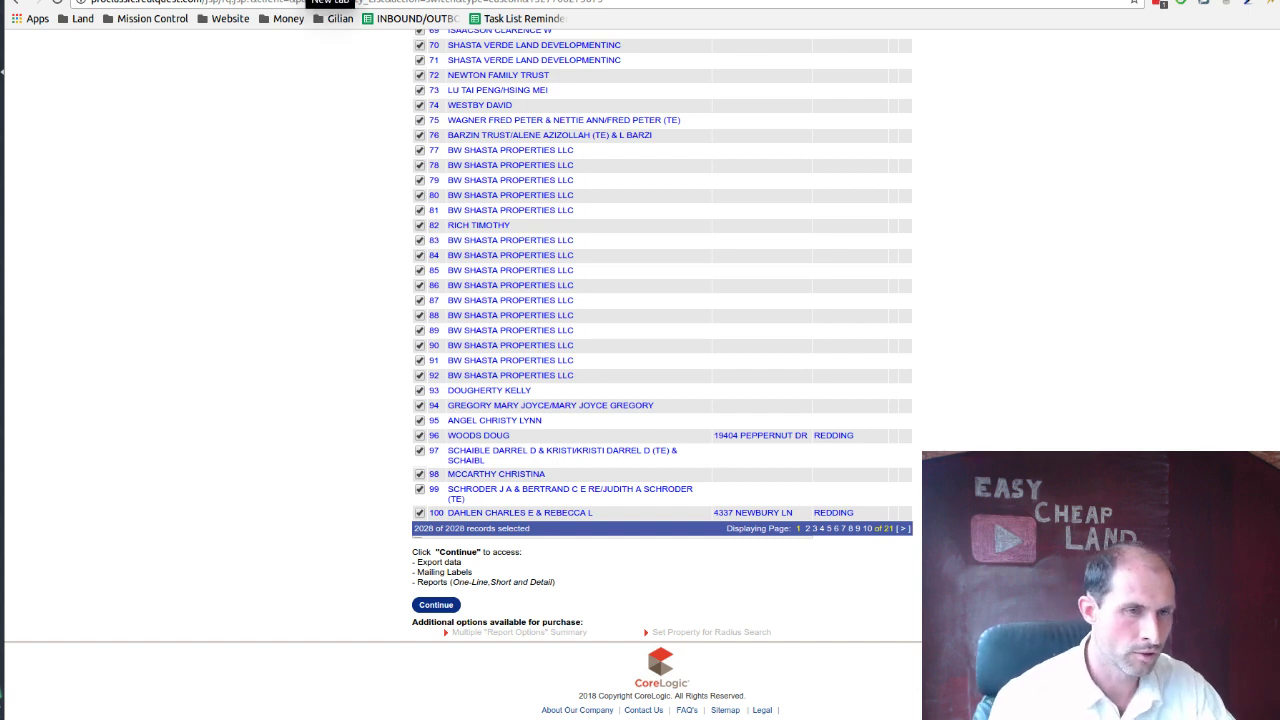
click(325, 0)
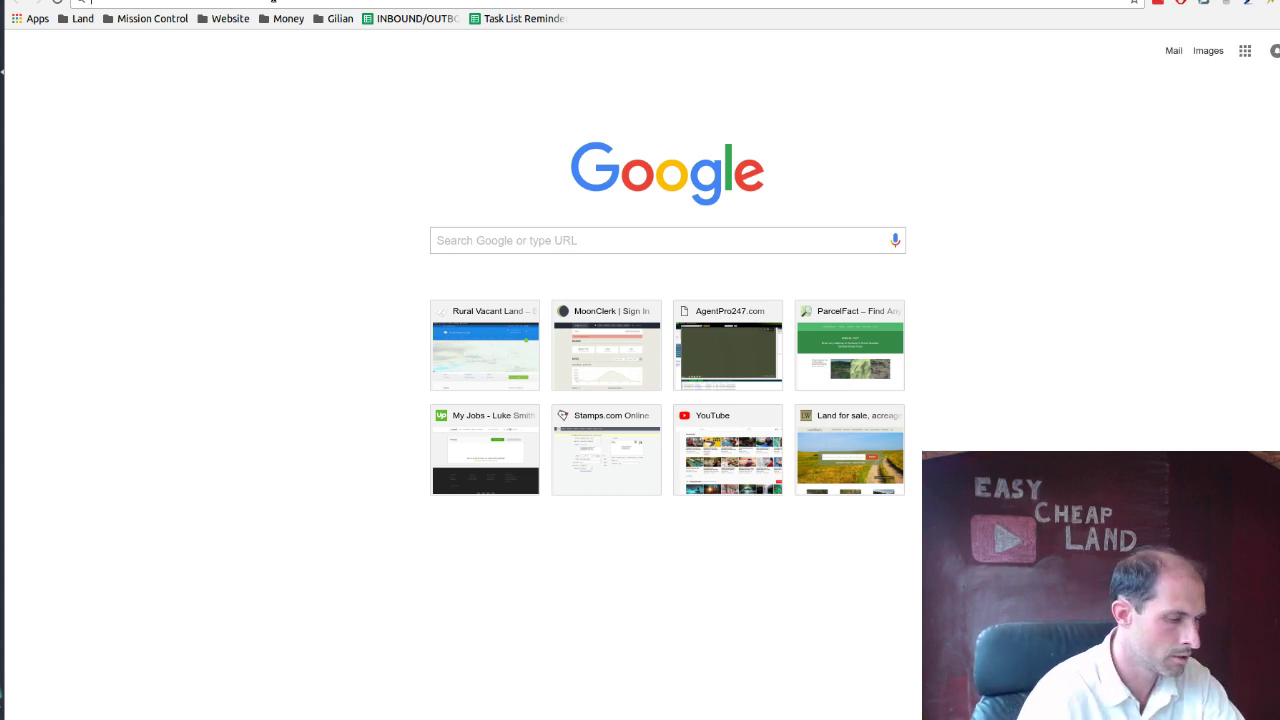
text(www.landacademy.com)
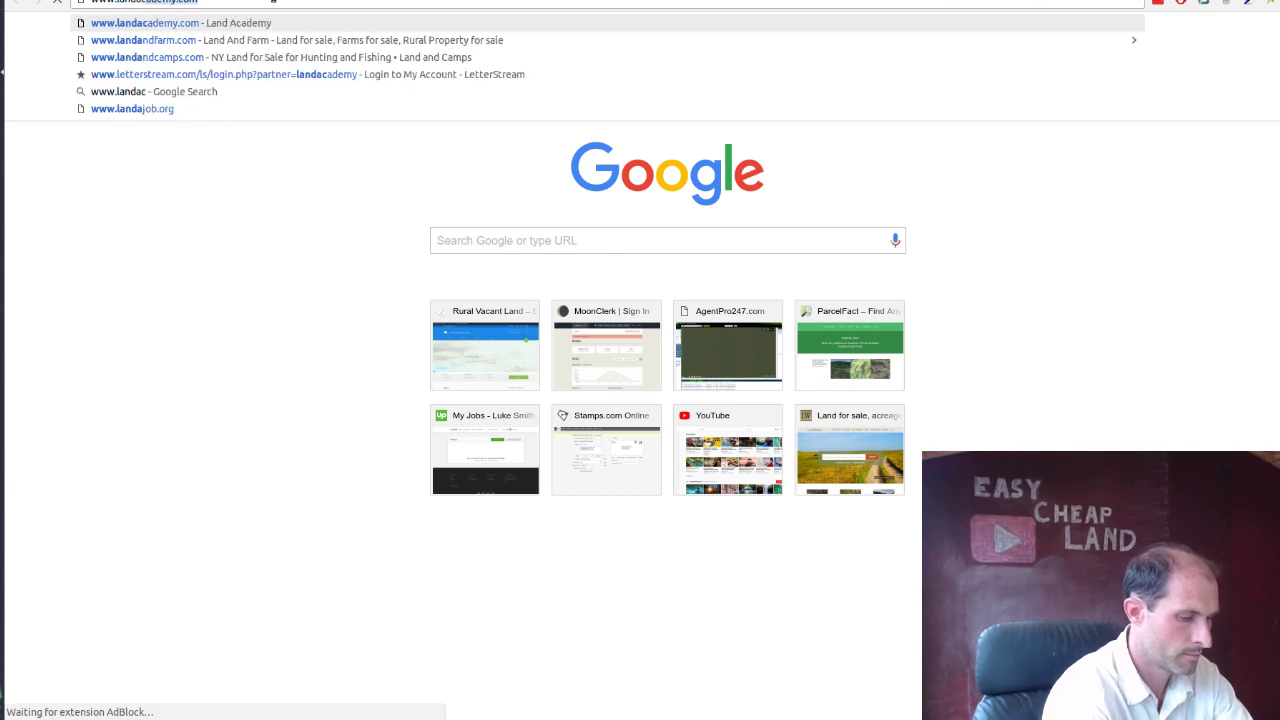
key(Return)
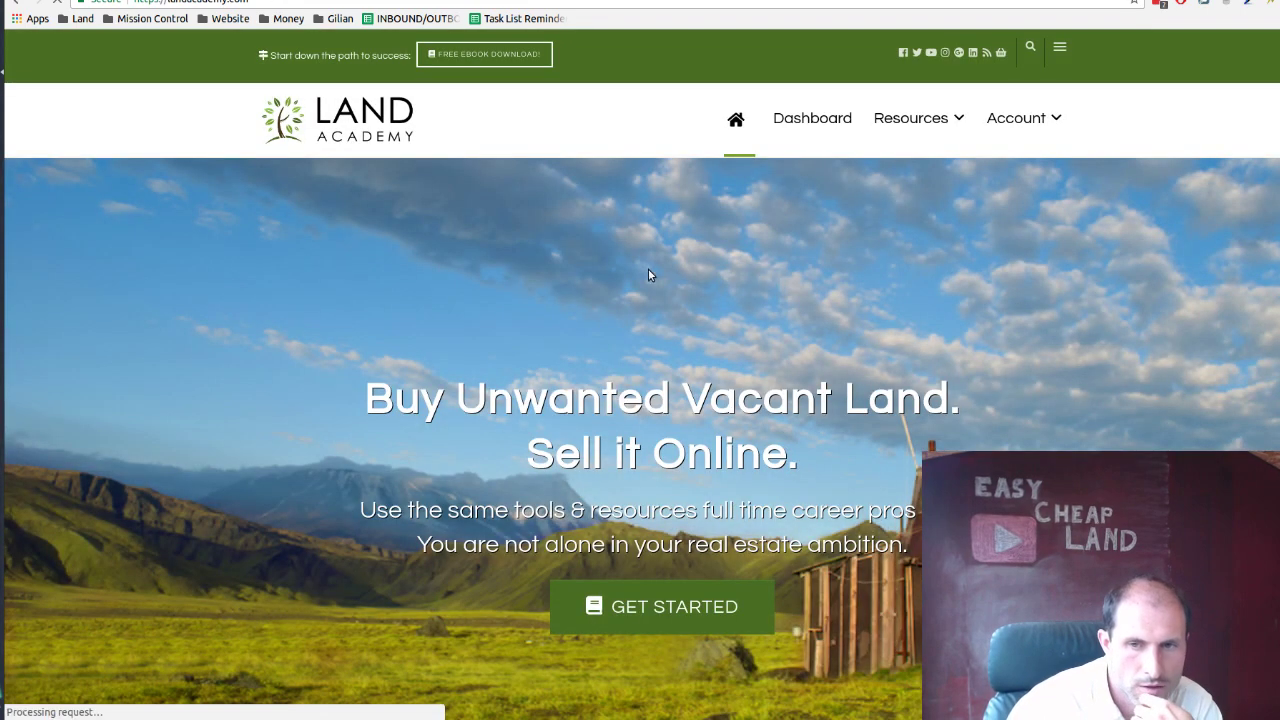
Look through the Land Academy homepage and open its Membership Details page
mouse_move(949, 133)
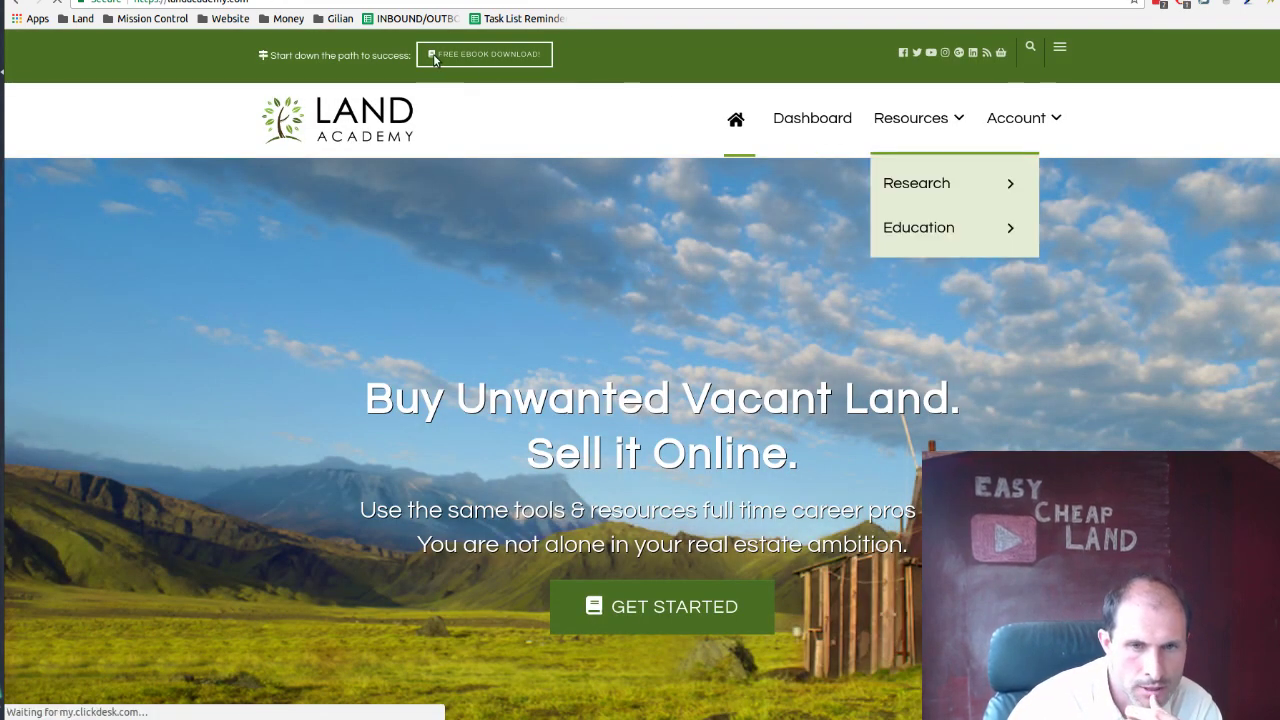
scroll(378, 222, down, 2)
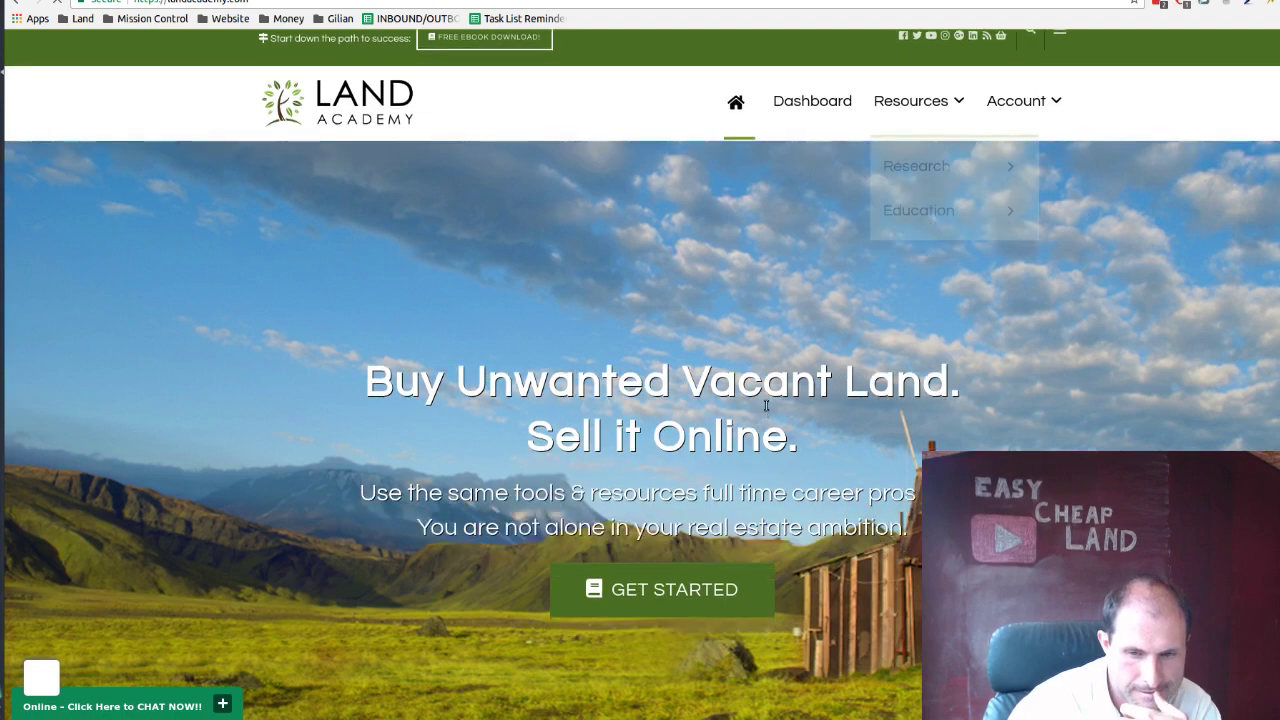
scroll(378, 222, down, 1)
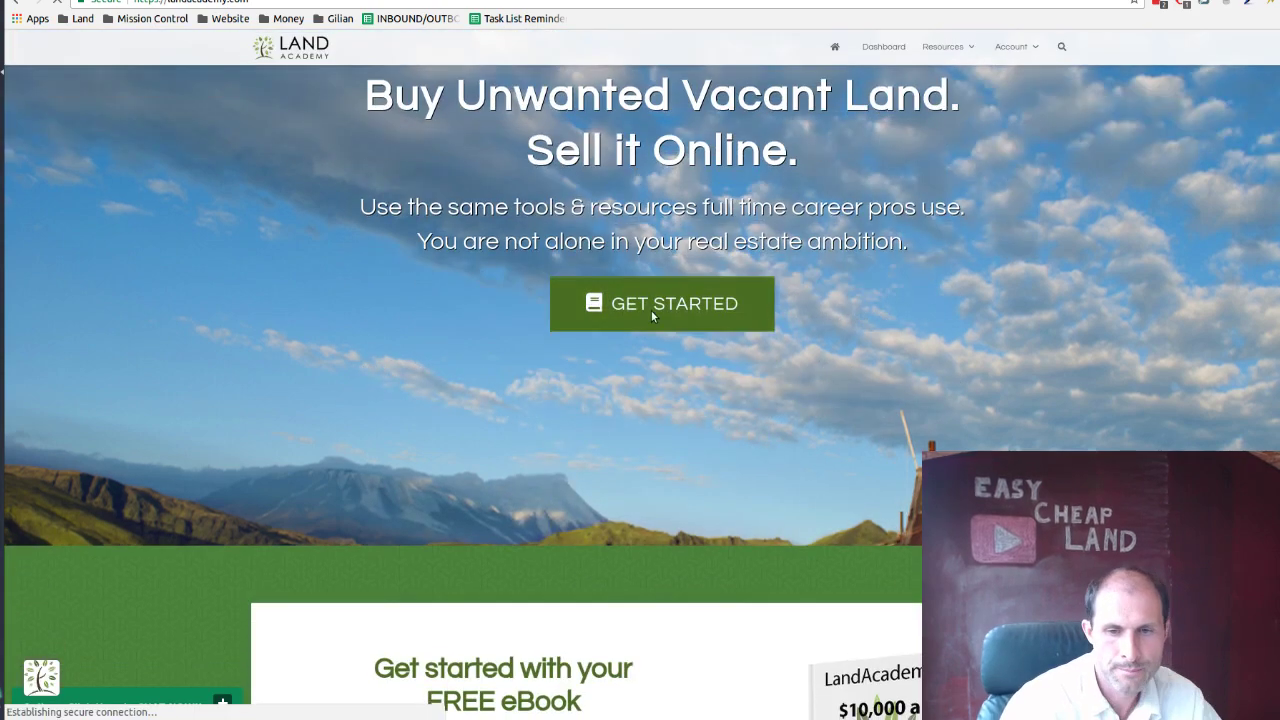
scroll(651, 480, down, 1)
scroll(734, 484, down, 2)
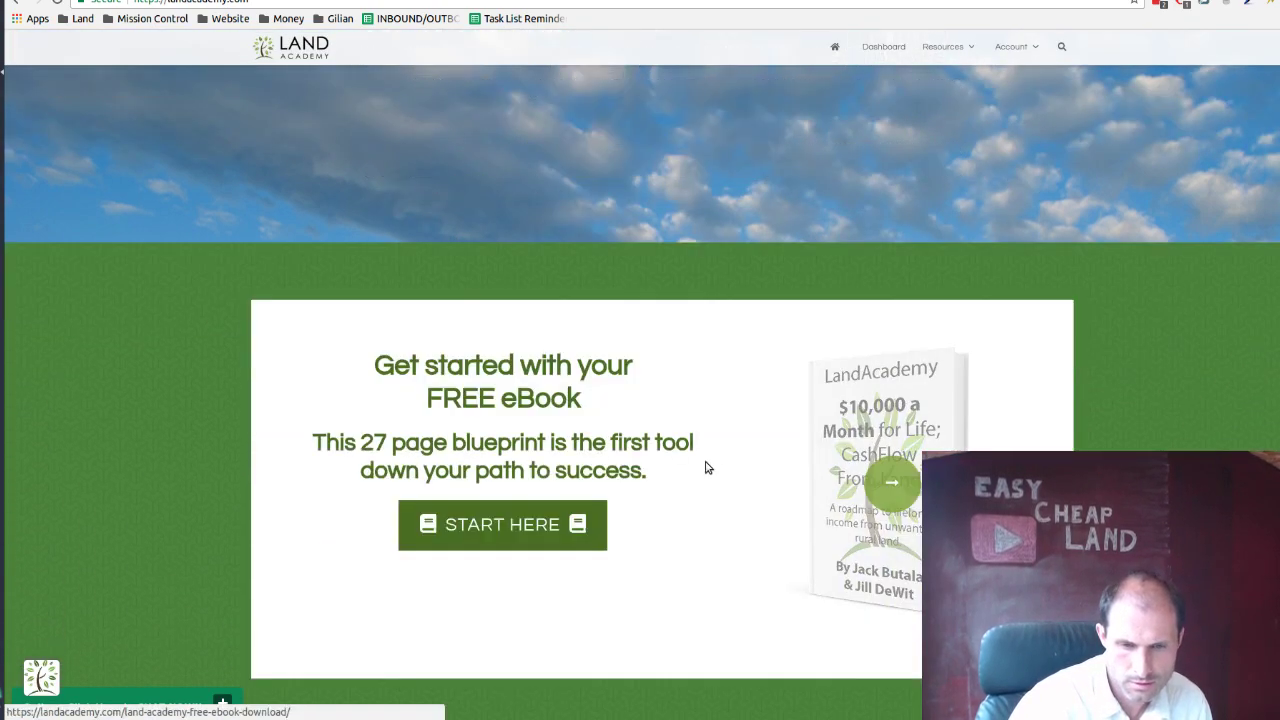
scroll(694, 466, down, 2)
scroll(640, 400, down, 4)
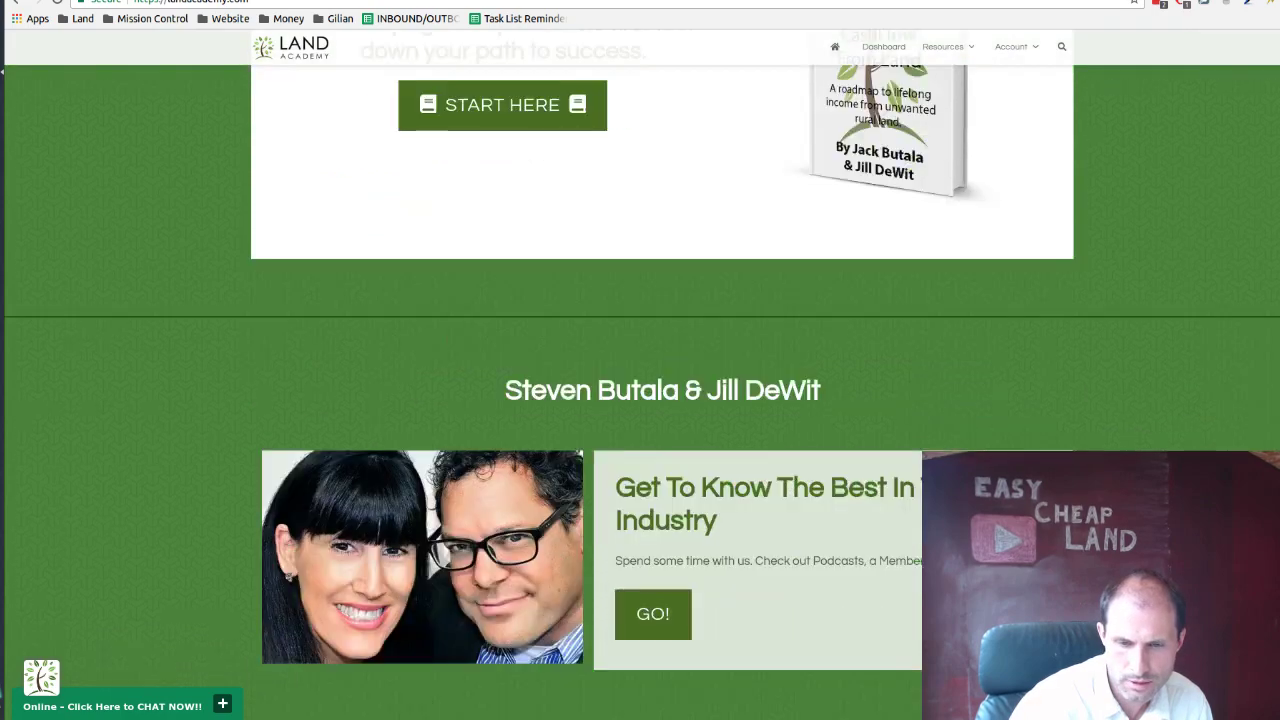
scroll(640, 400, down, 4)
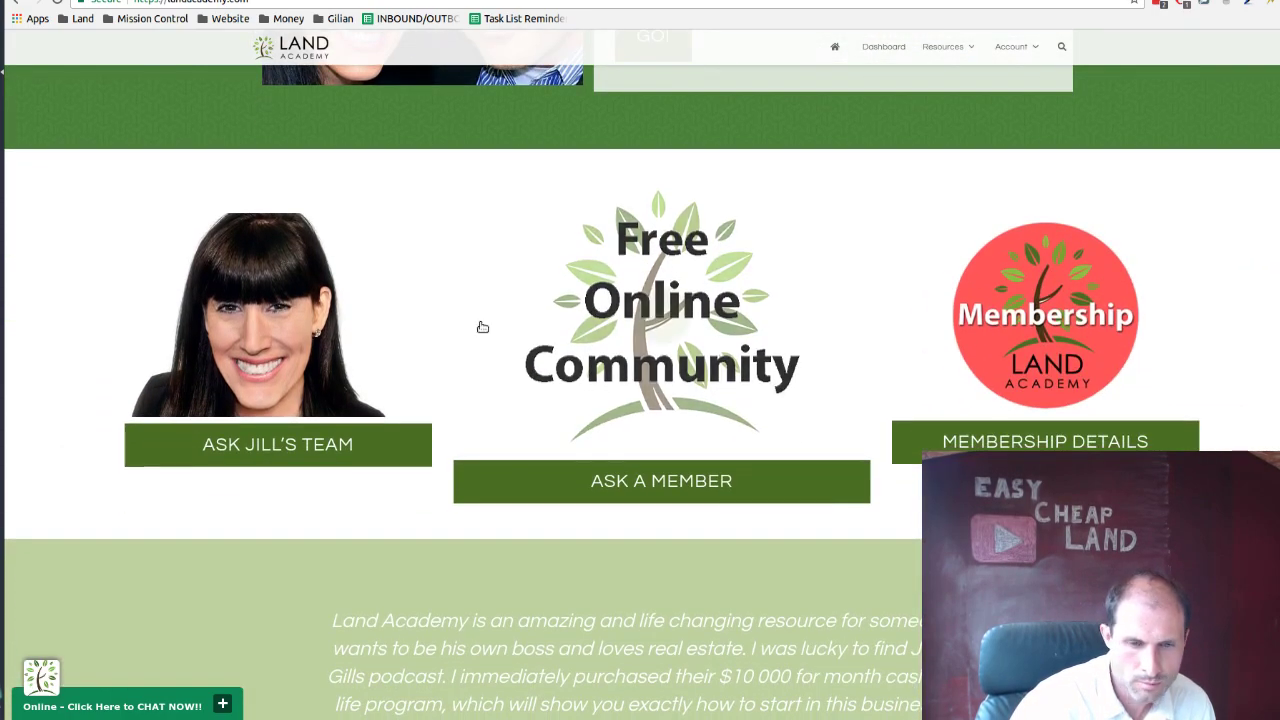
click(1067, 444)
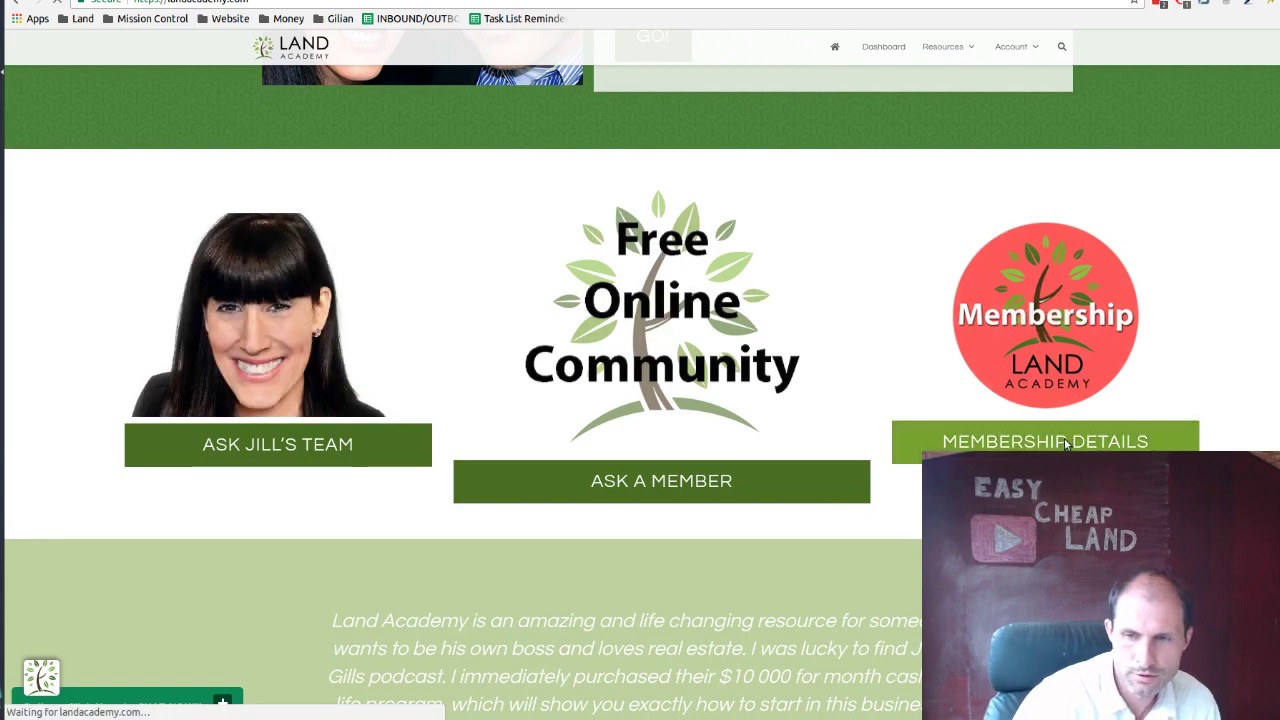